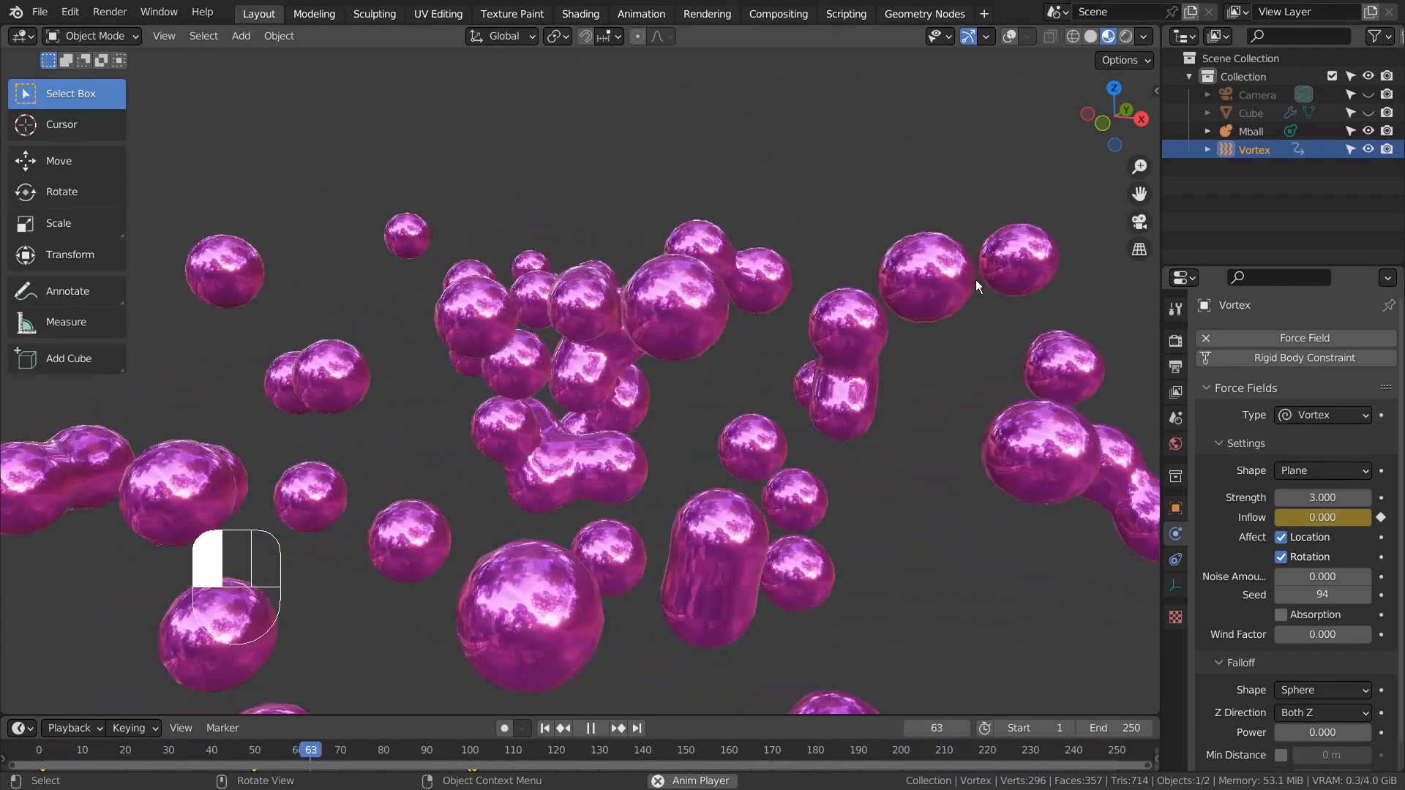
Step: Turn on the viewport overlays and rewind the stopped animation to frame 1 with the metaball selected
click(1005, 38)
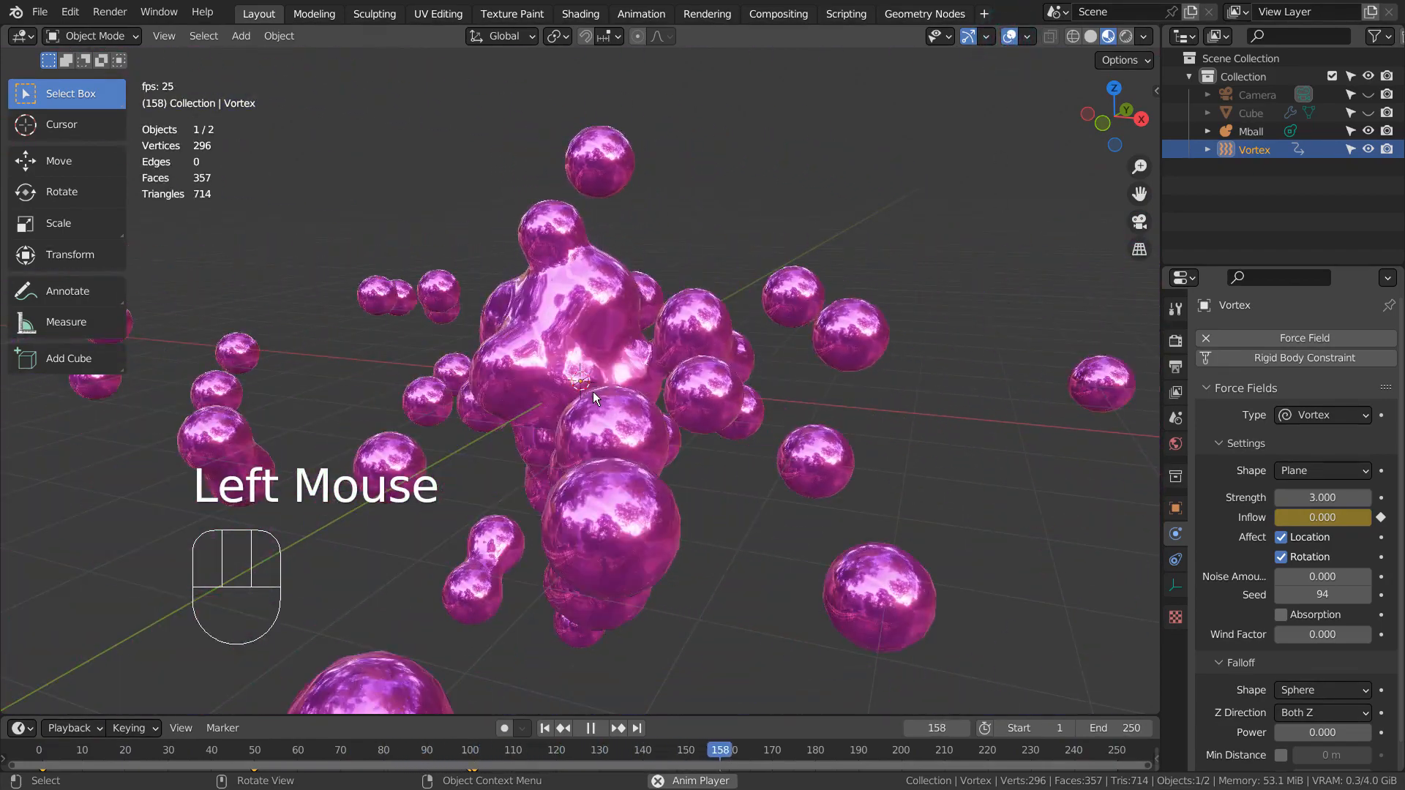
click(537, 303)
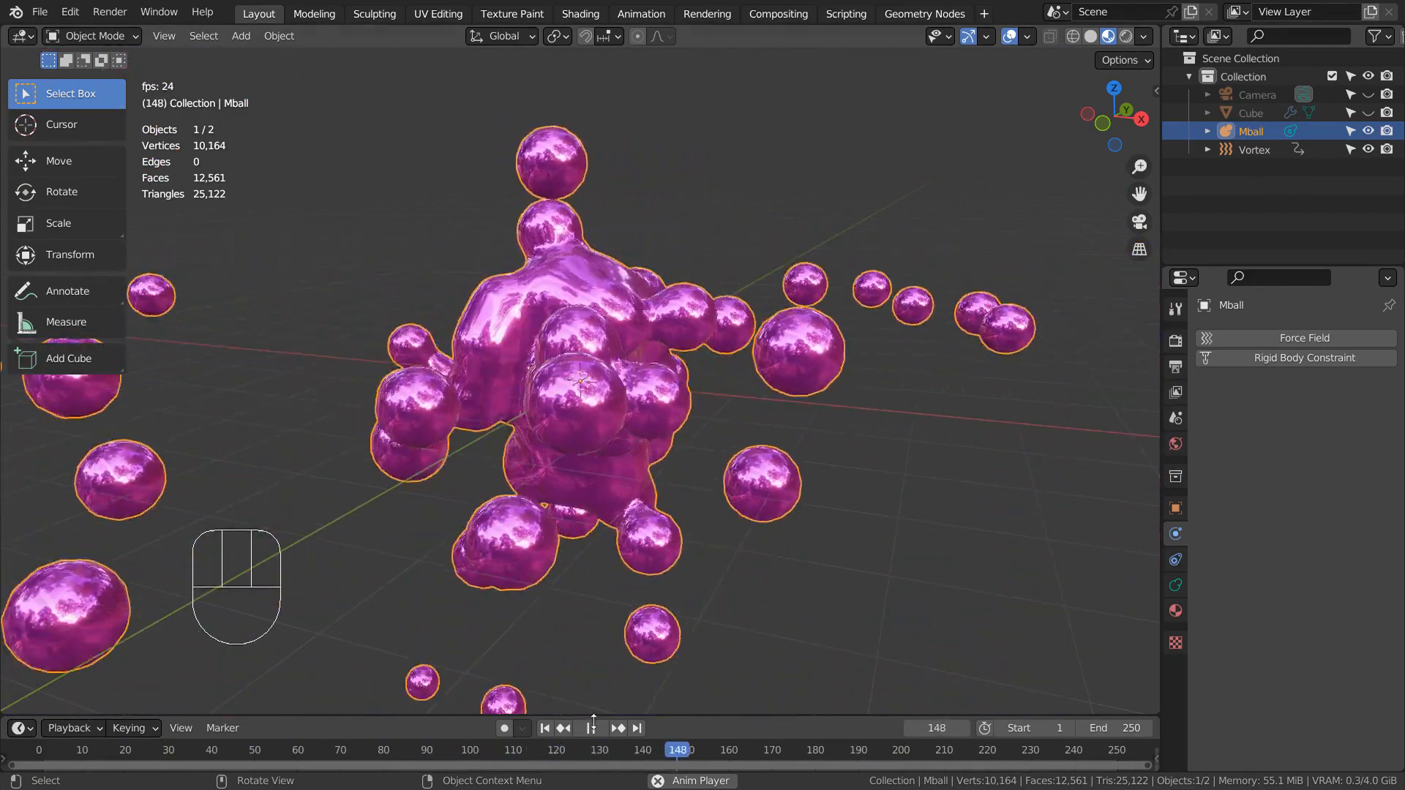
click(594, 727)
click(541, 728)
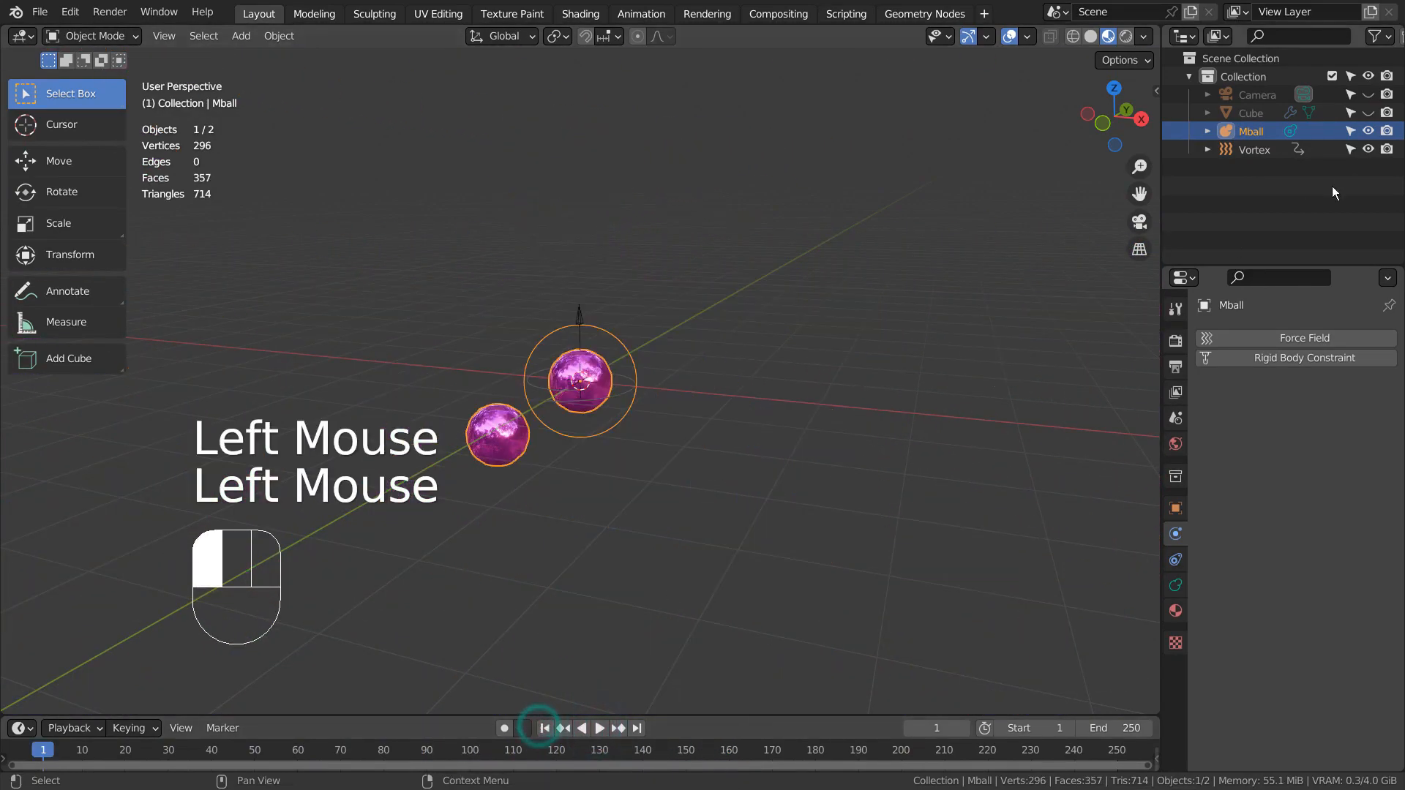
Step: Isolate the cube by hiding the vortex and metaball, and inspect its particle system modifier
click(1368, 149)
click(1368, 115)
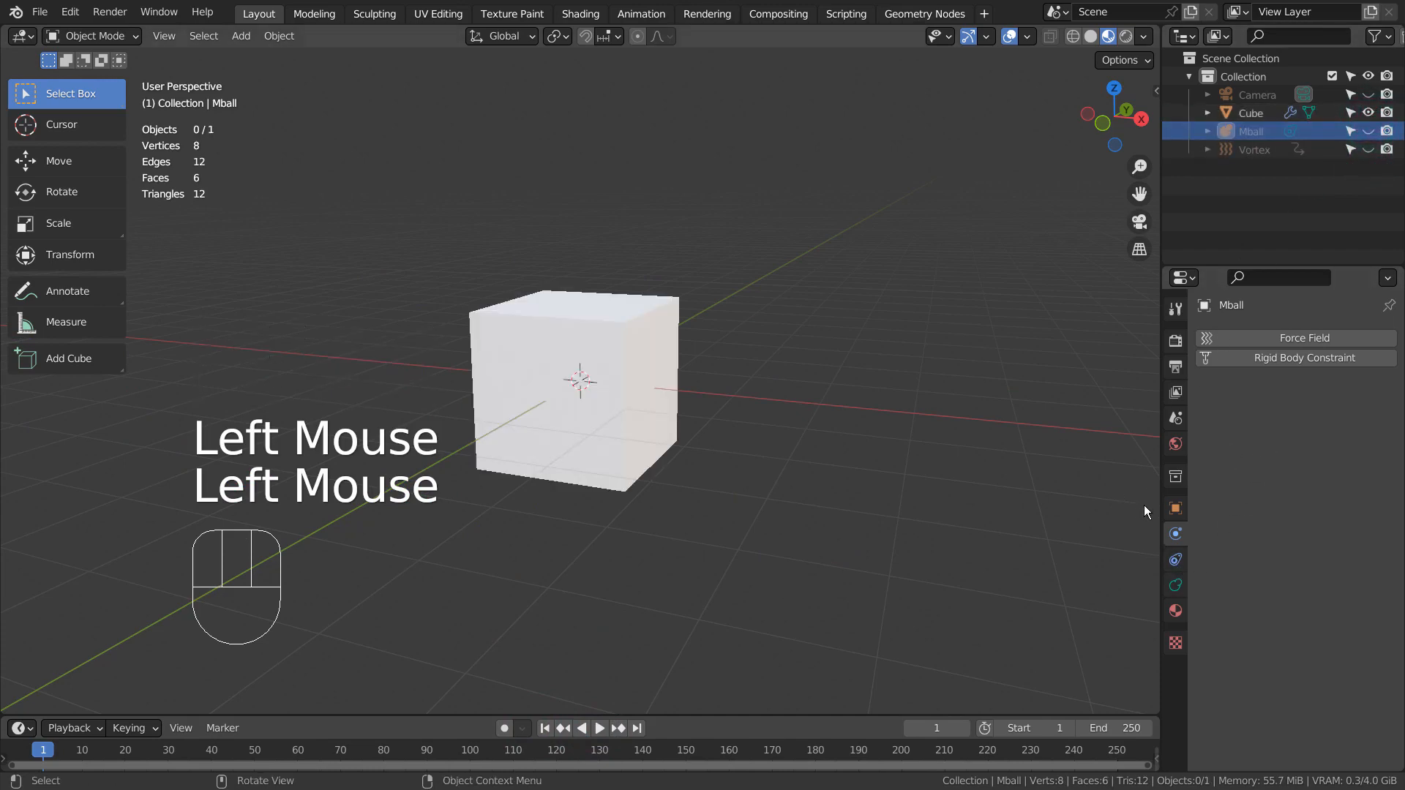
click(528, 391)
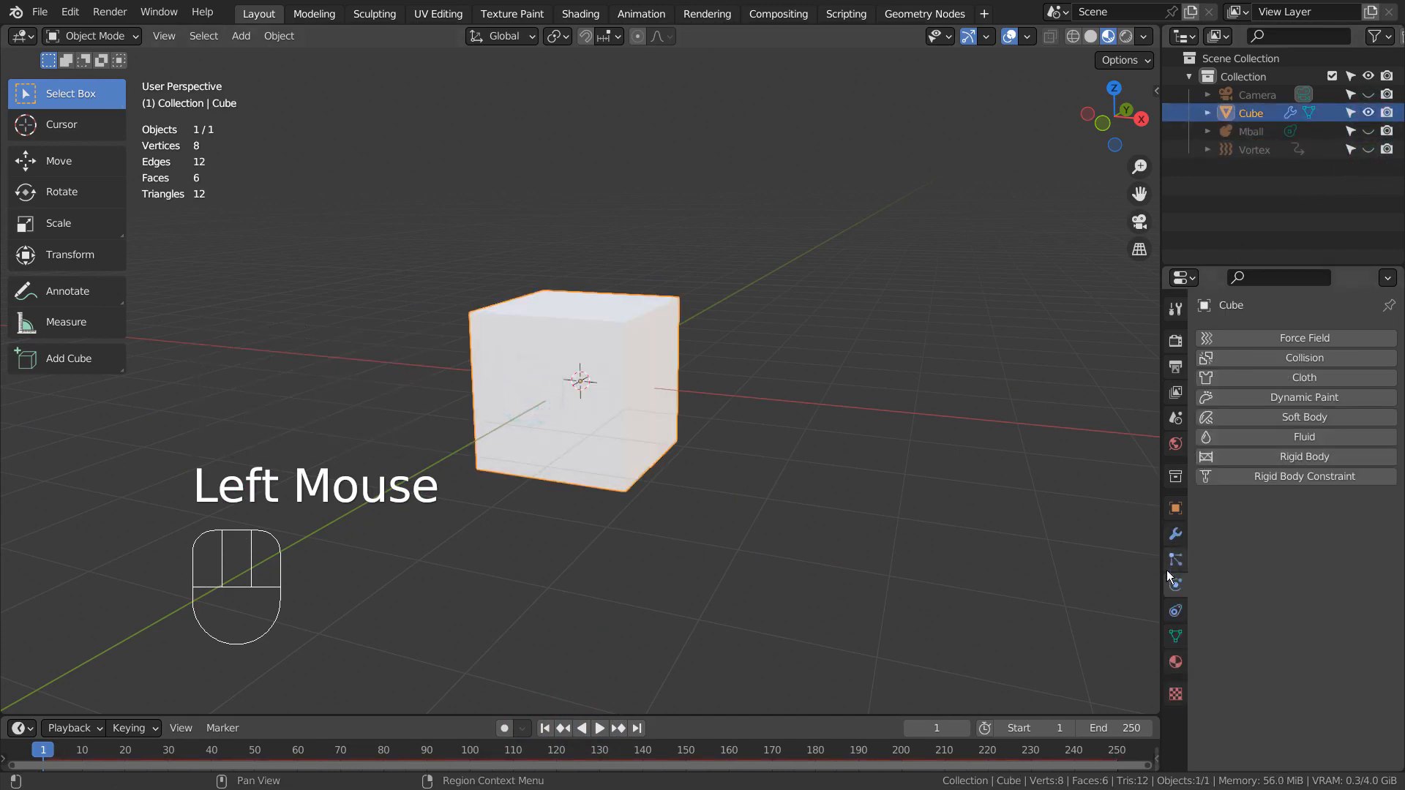
click(1178, 539)
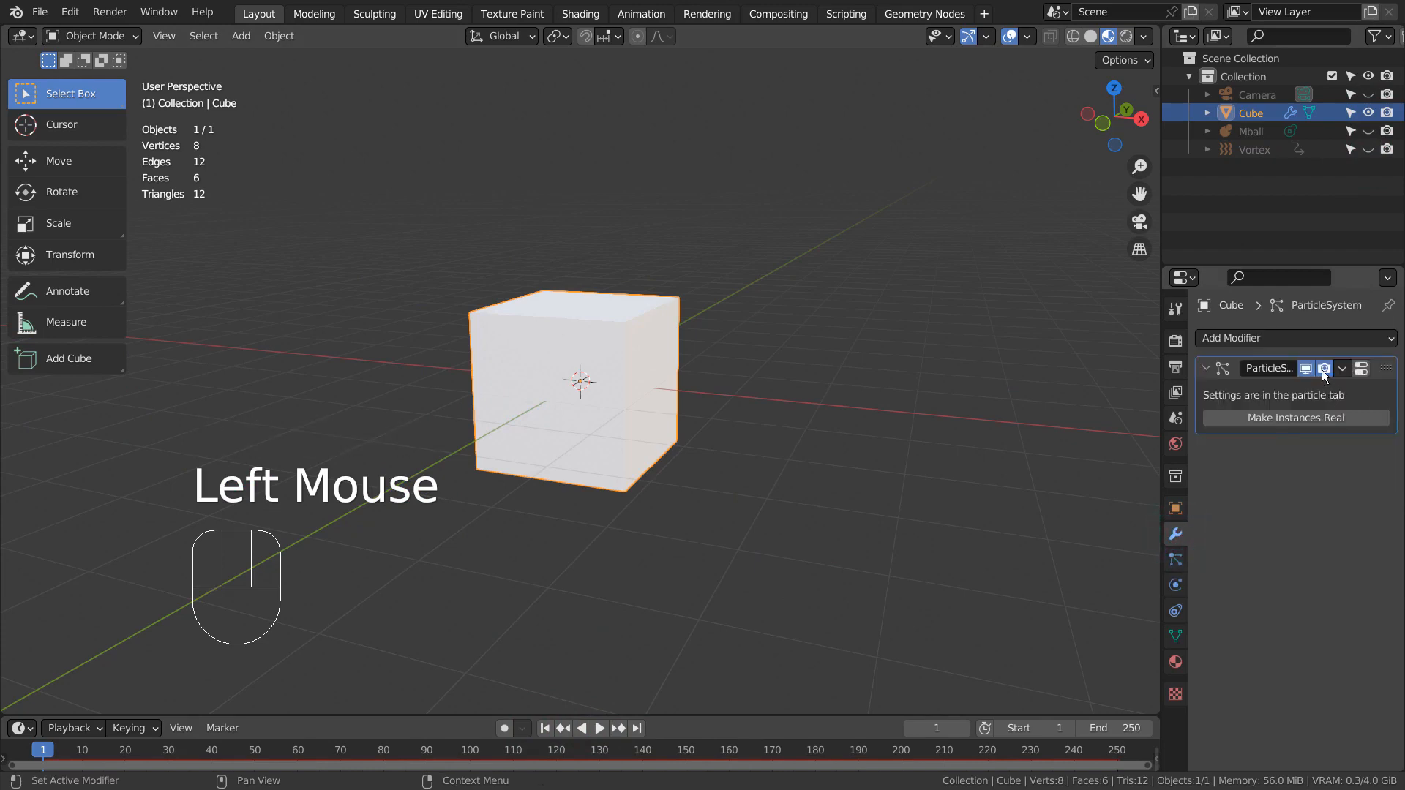
click(1308, 369)
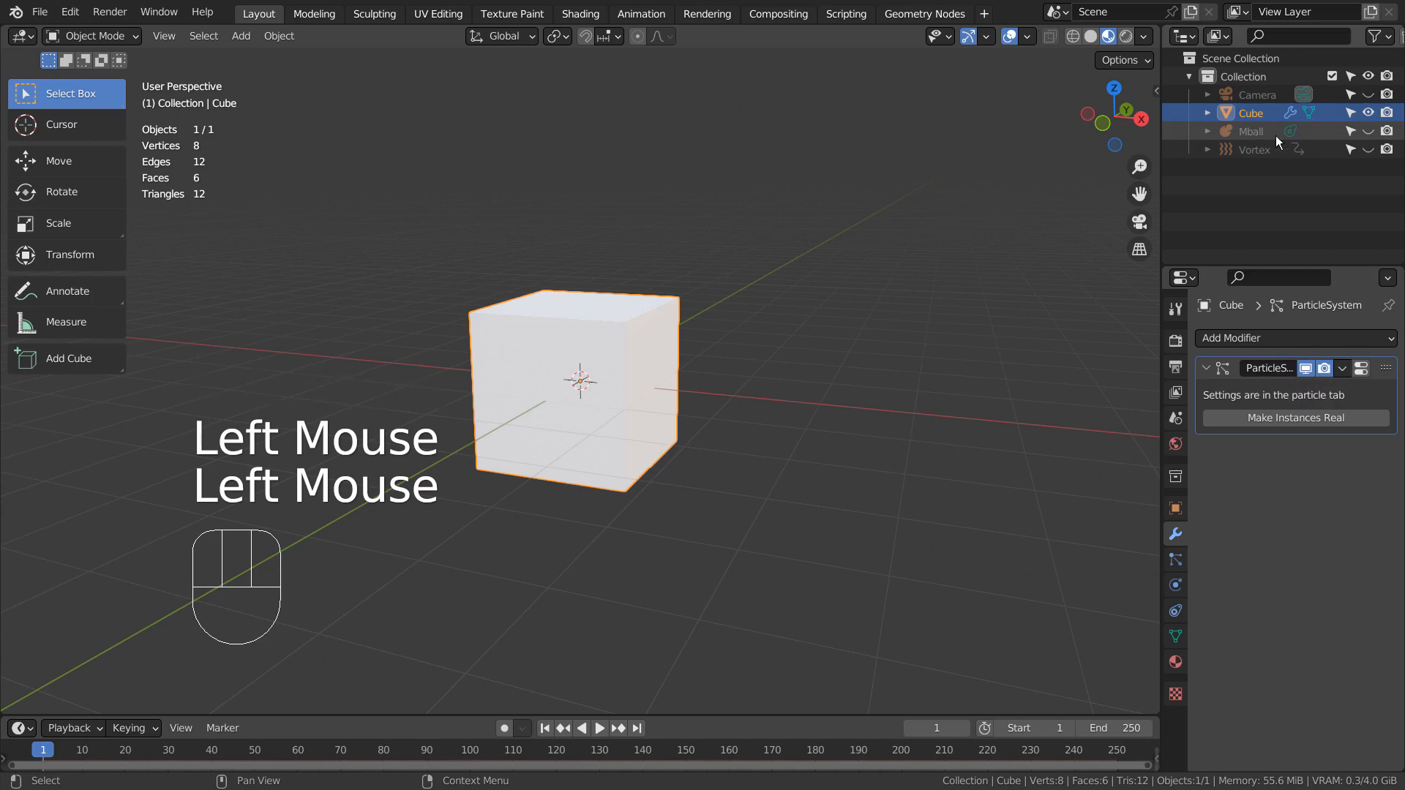
Step: Hide the cube and bring back the selected metaball for a close look
click(1368, 113)
click(598, 382)
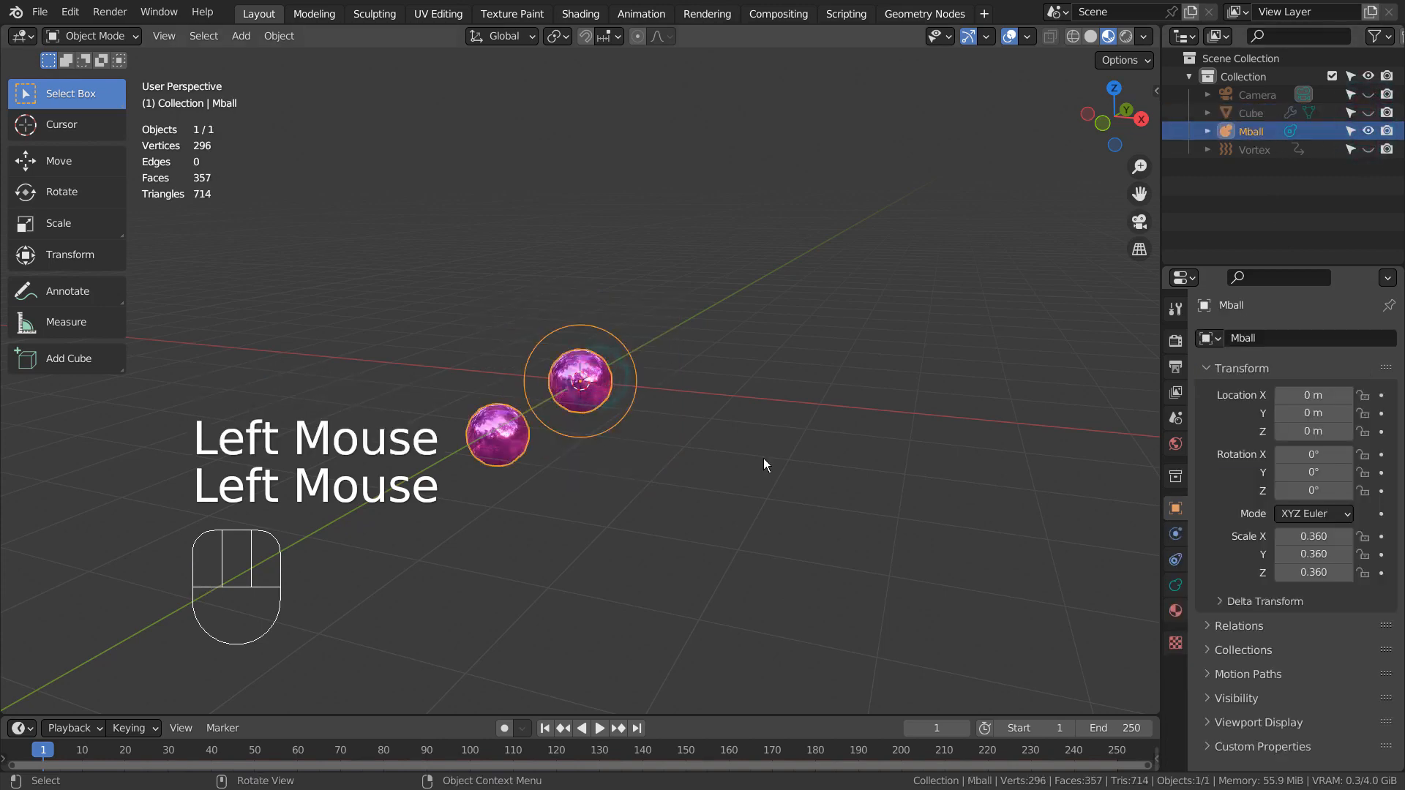
scroll(605, 456, up, 3)
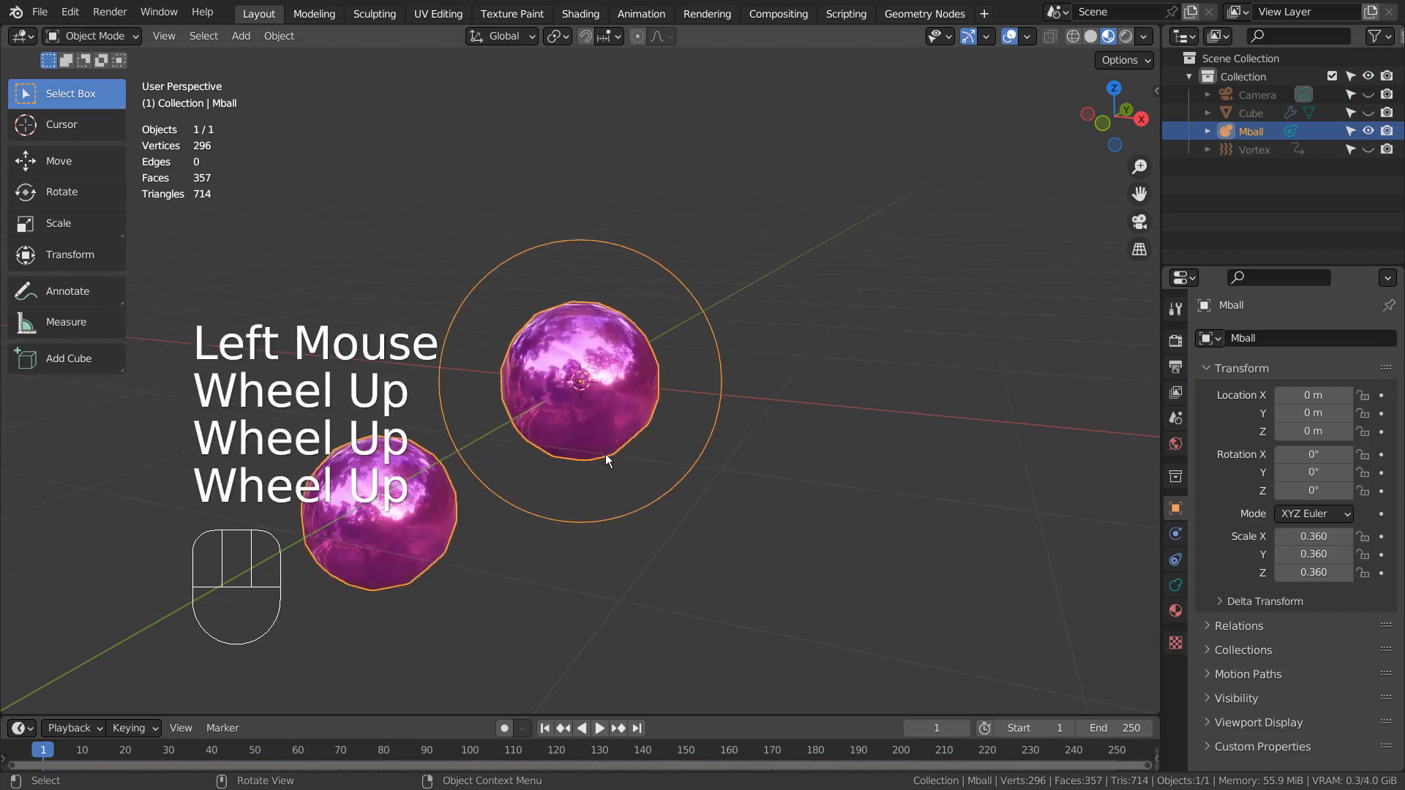
middle_drag(637, 428, 634, 462)
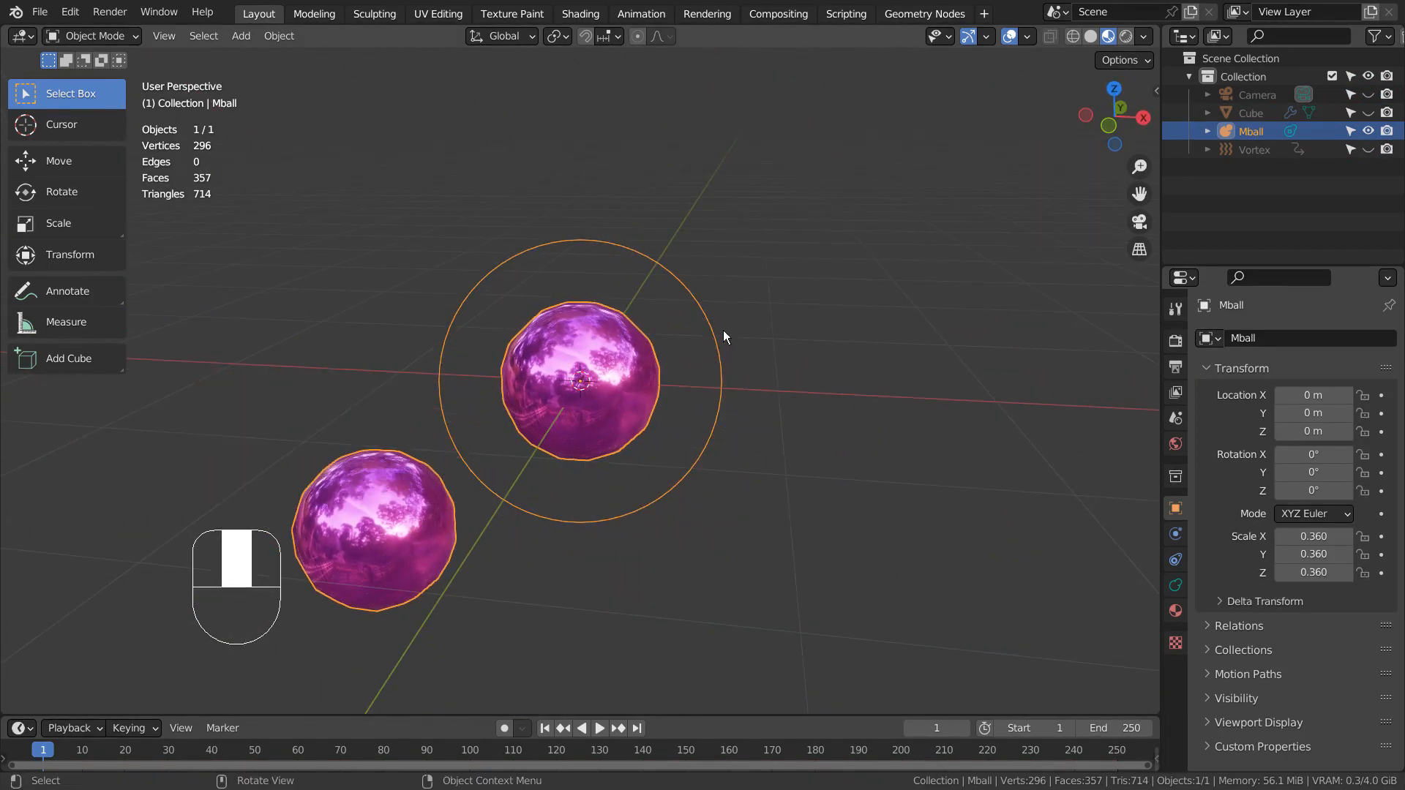
Step: Show the cube and examine its particle system's emission, velocity and render settings in an enlarged view
click(1366, 114)
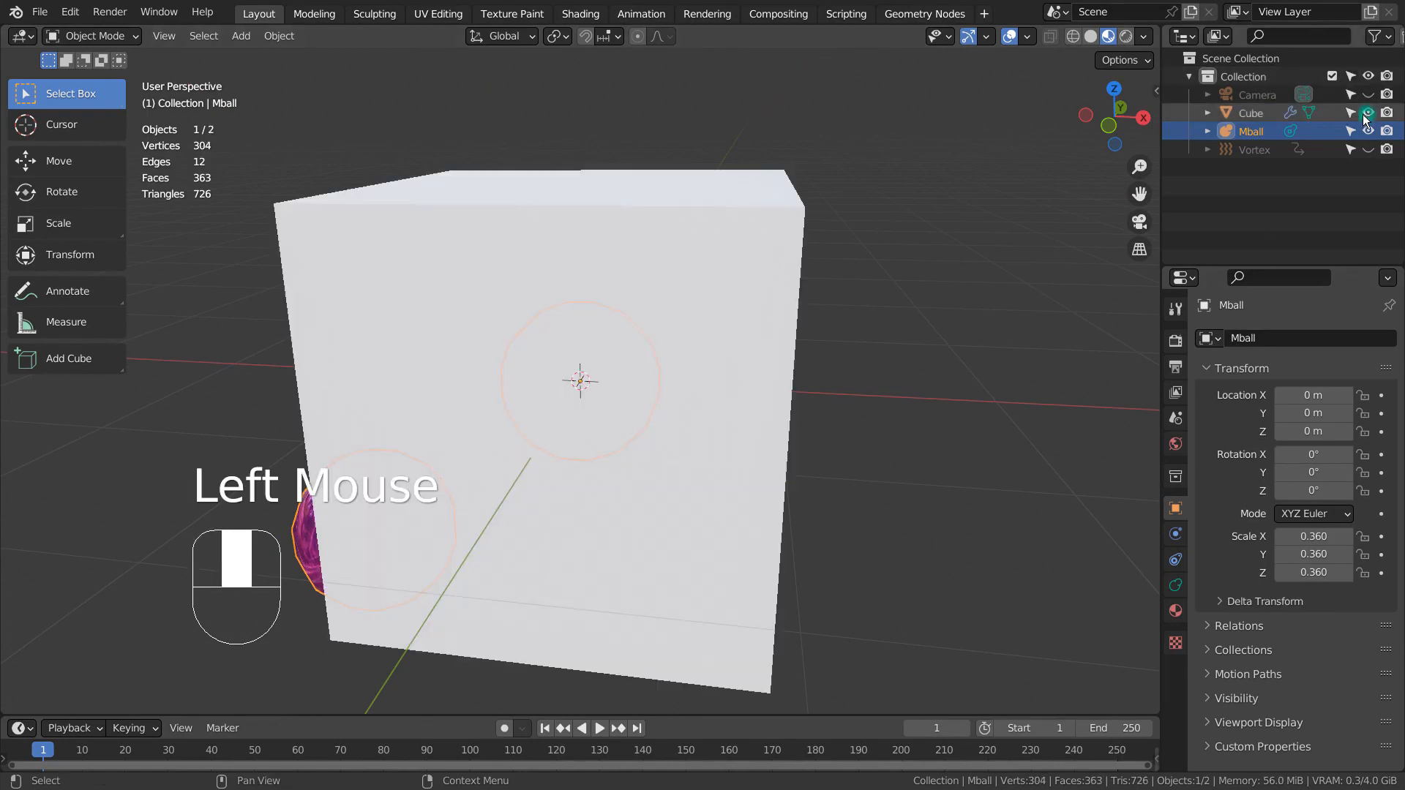
click(1246, 114)
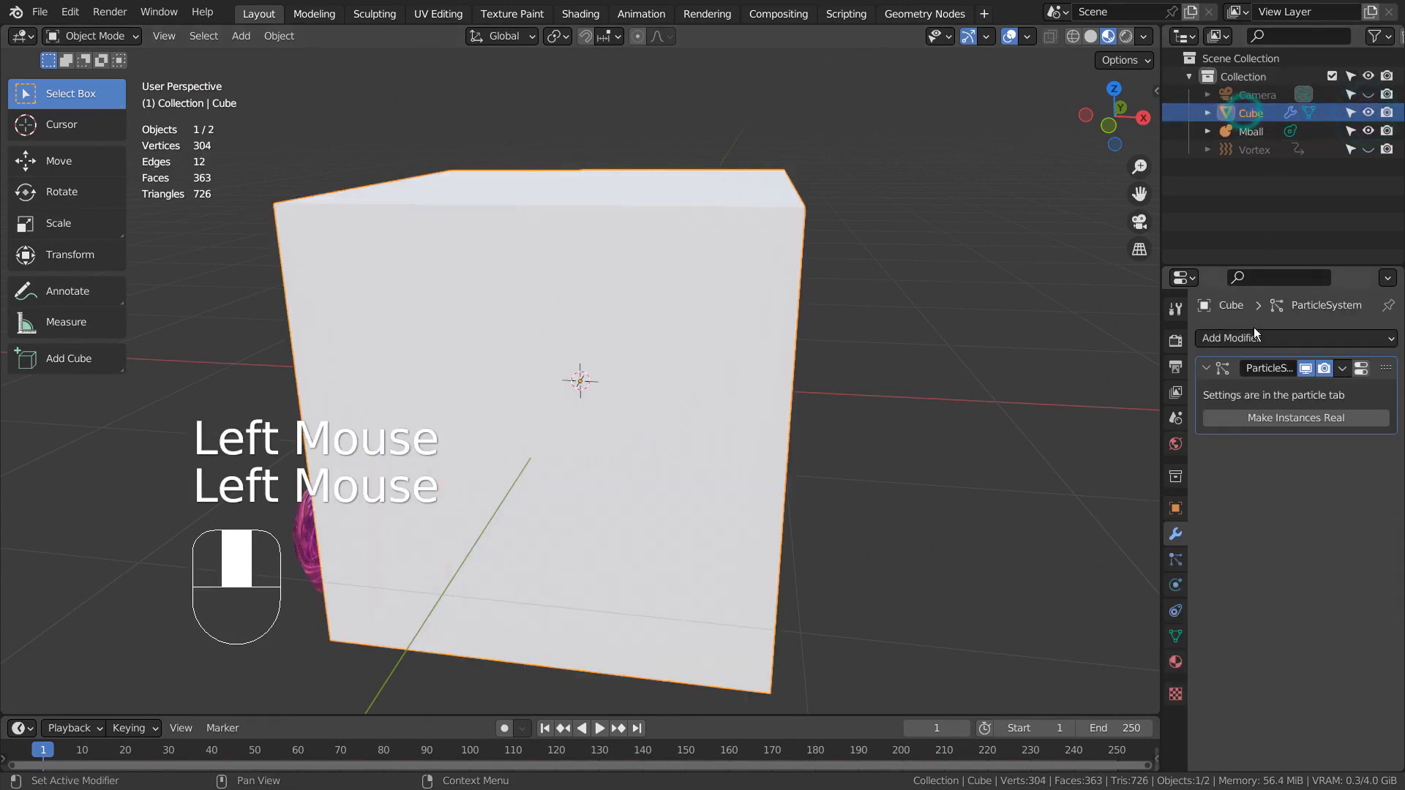
click(1175, 559)
key(ctrl+space)
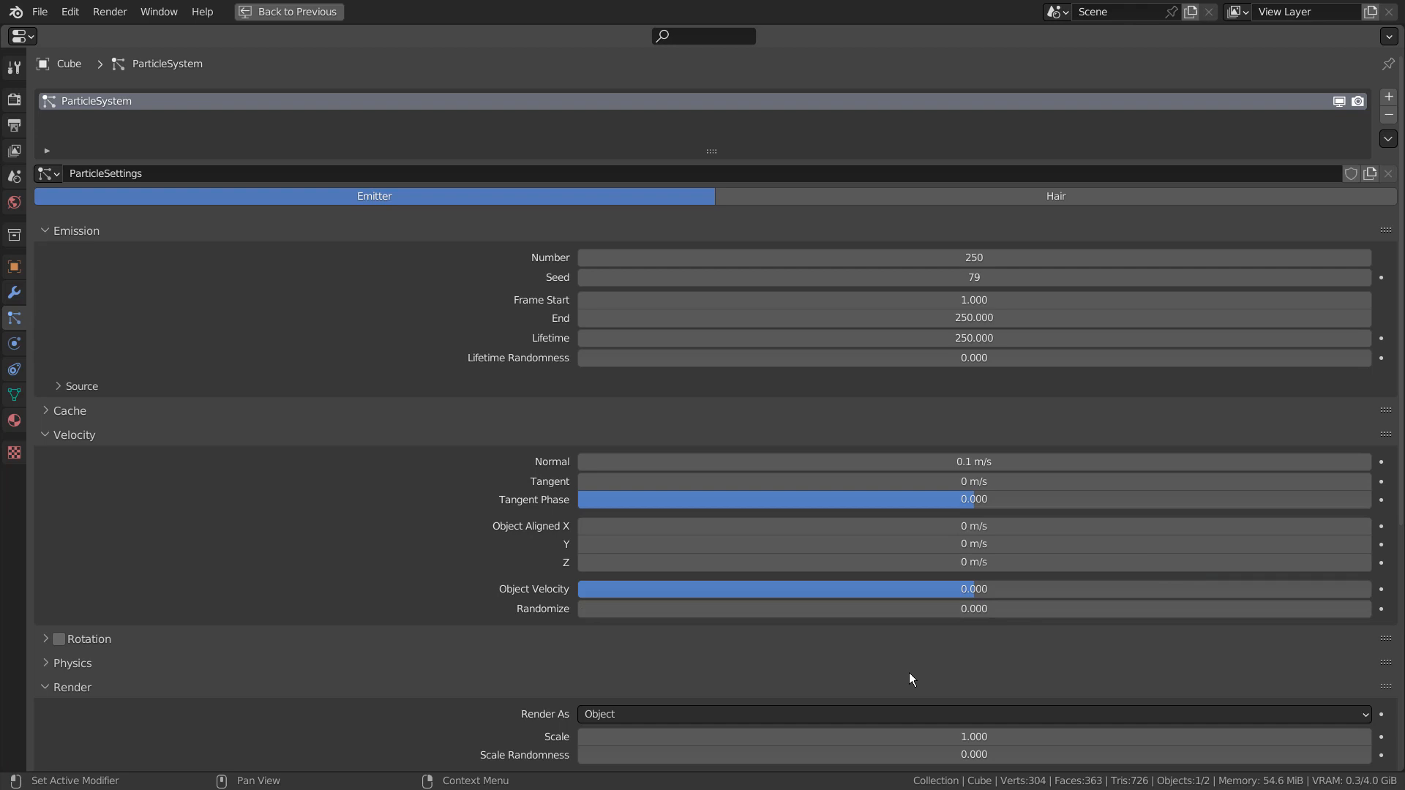
scroll(909, 673, down, 10)
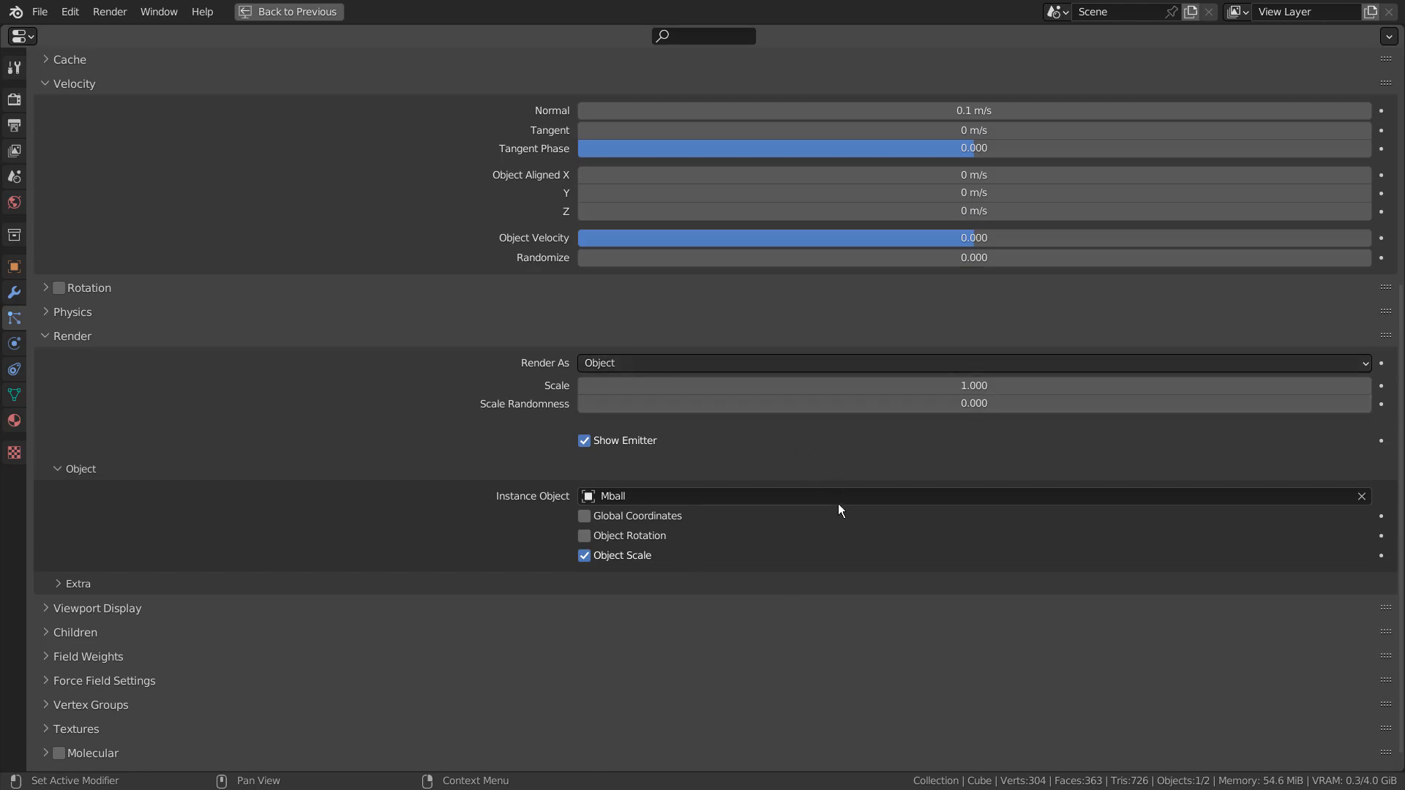
scroll(844, 517, up, 6)
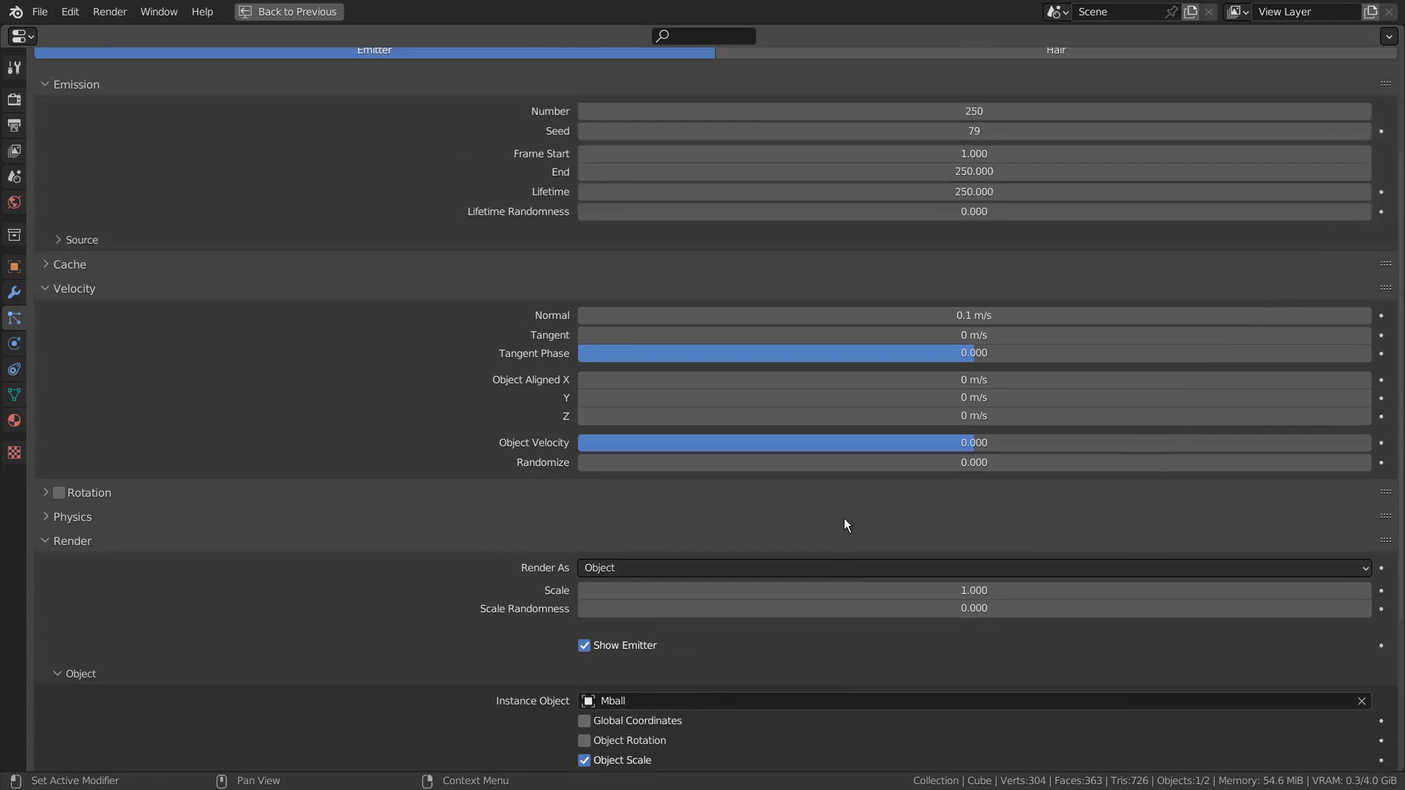
scroll(845, 519, up, 4)
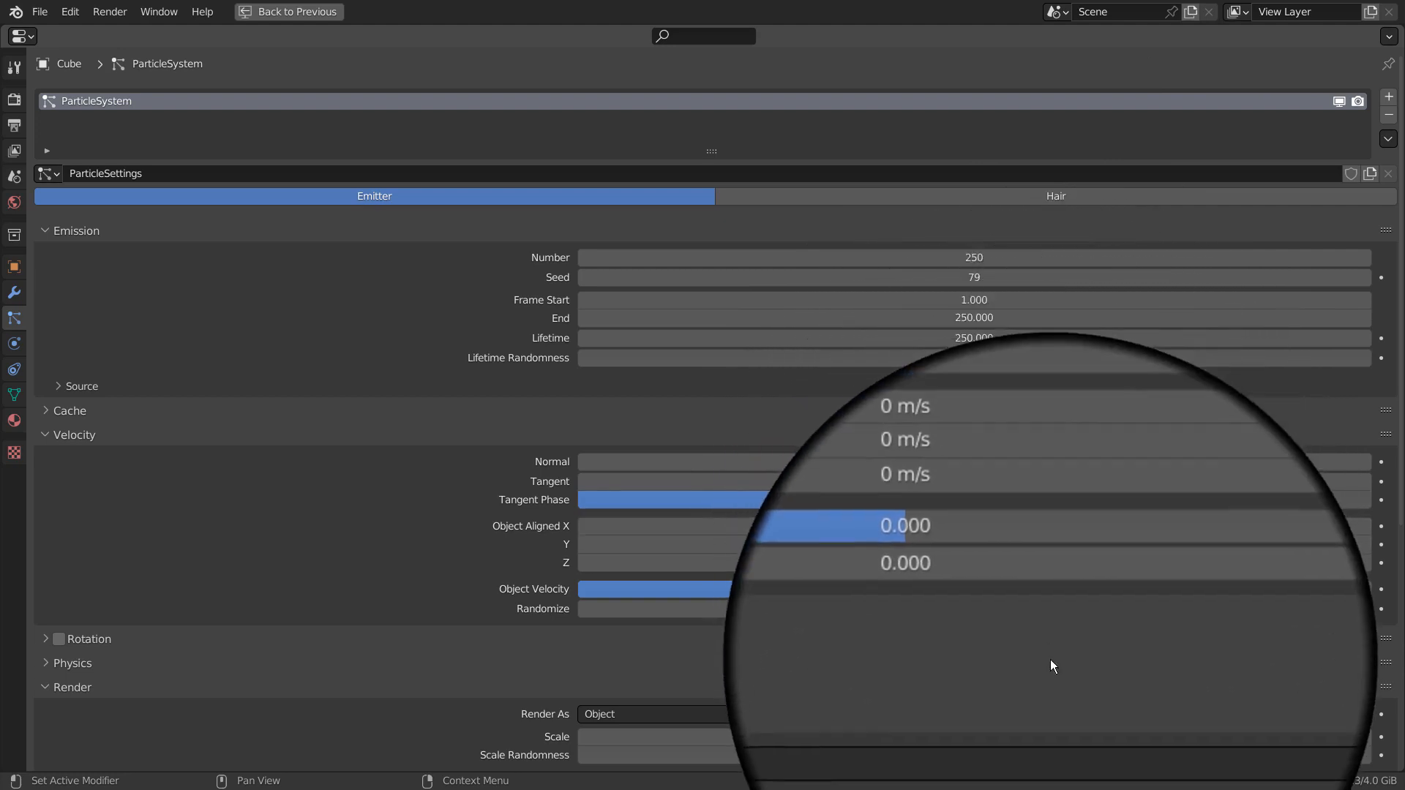
scroll(1051, 661, down, 5)
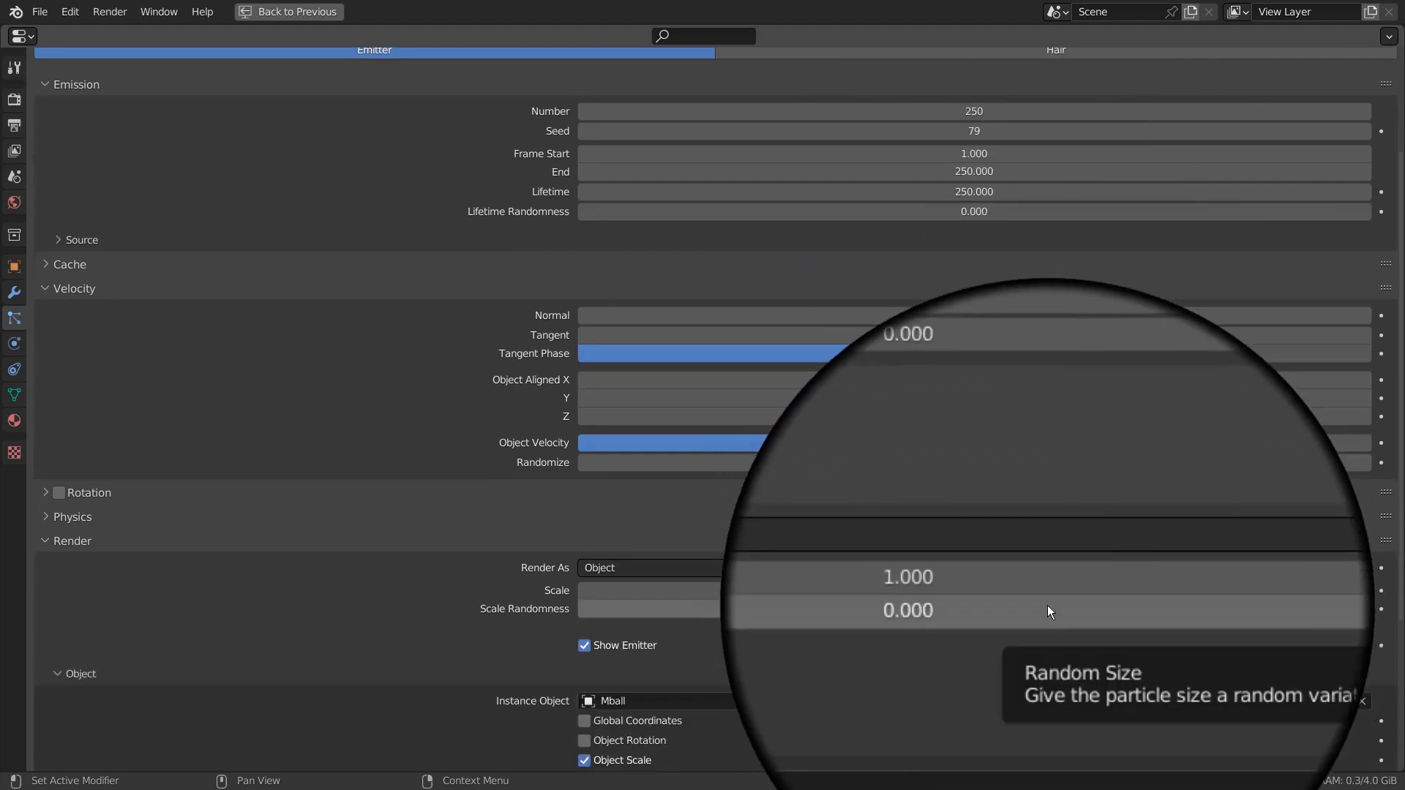
scroll(1048, 611, down, 7)
scroll(1047, 605, down, 1)
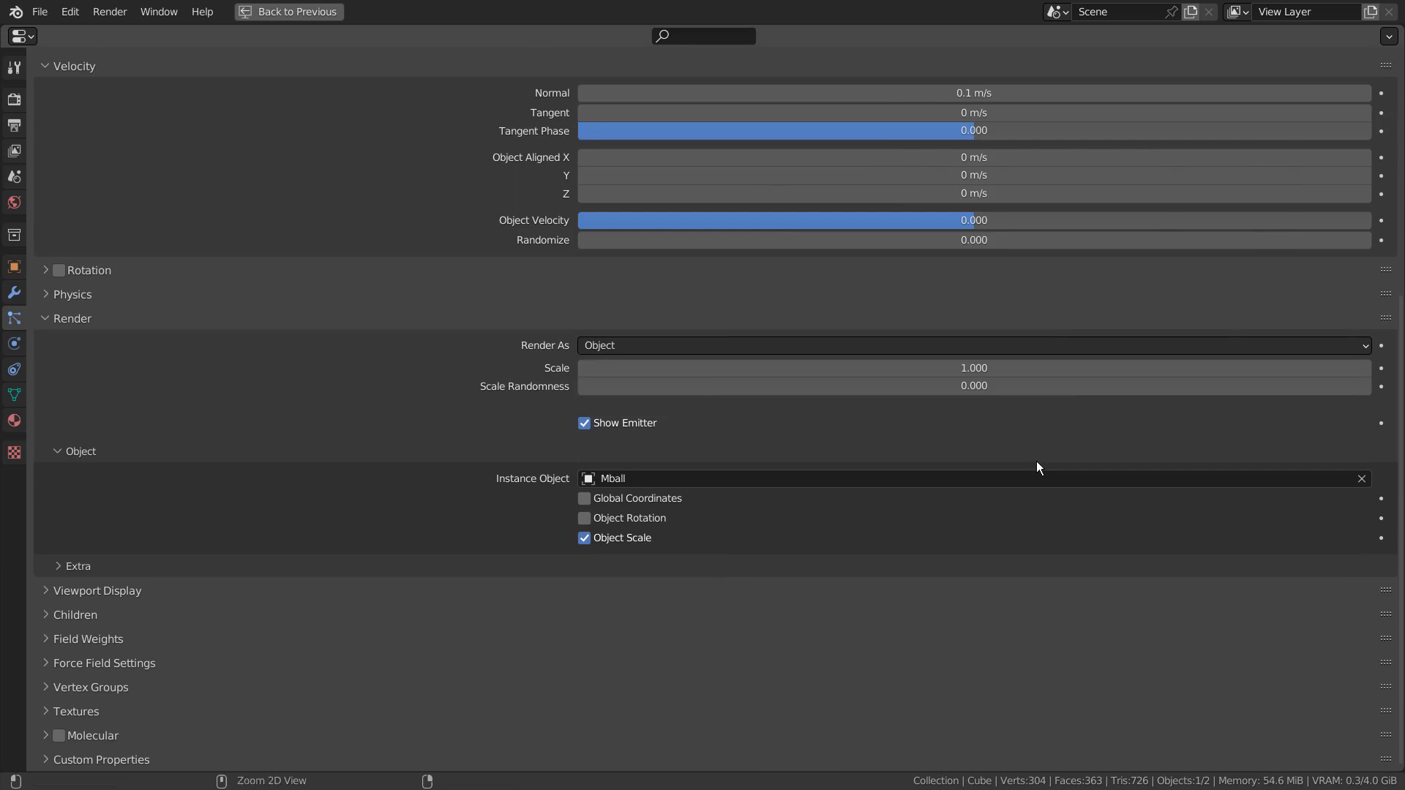
key(ctrl+space)
Step: Hide the cube and play the metaball particle animation while the vortex is hidden
click(630, 283)
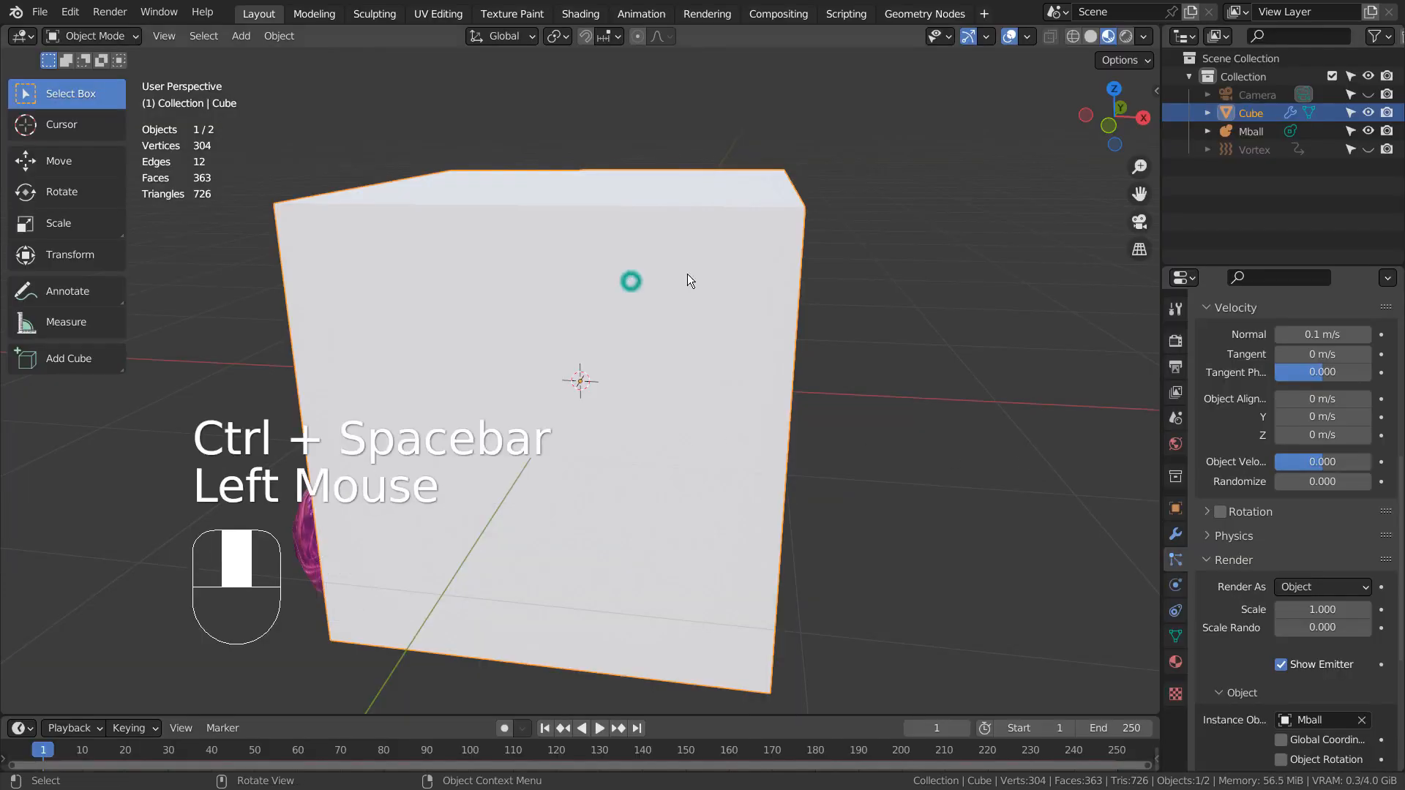
click(1370, 112)
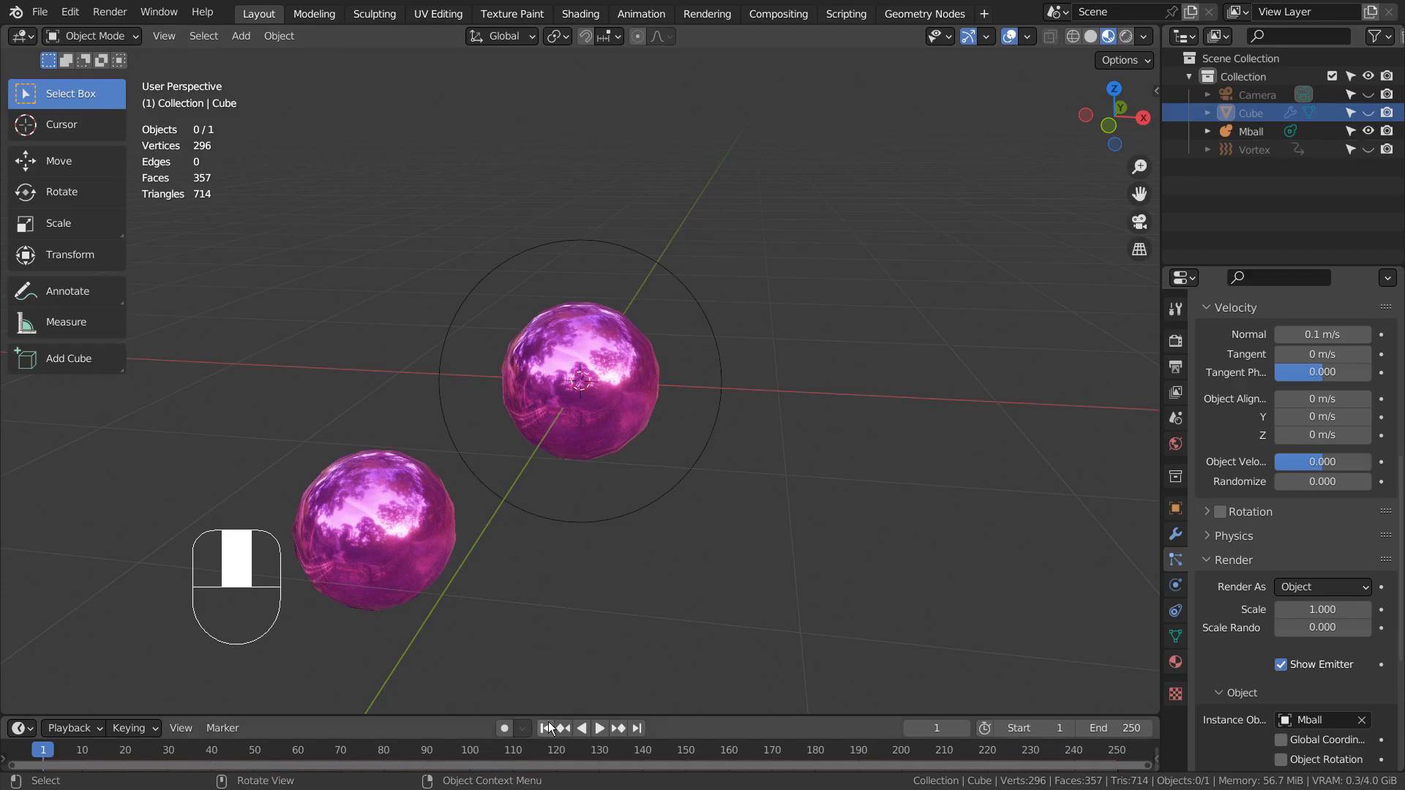
click(600, 728)
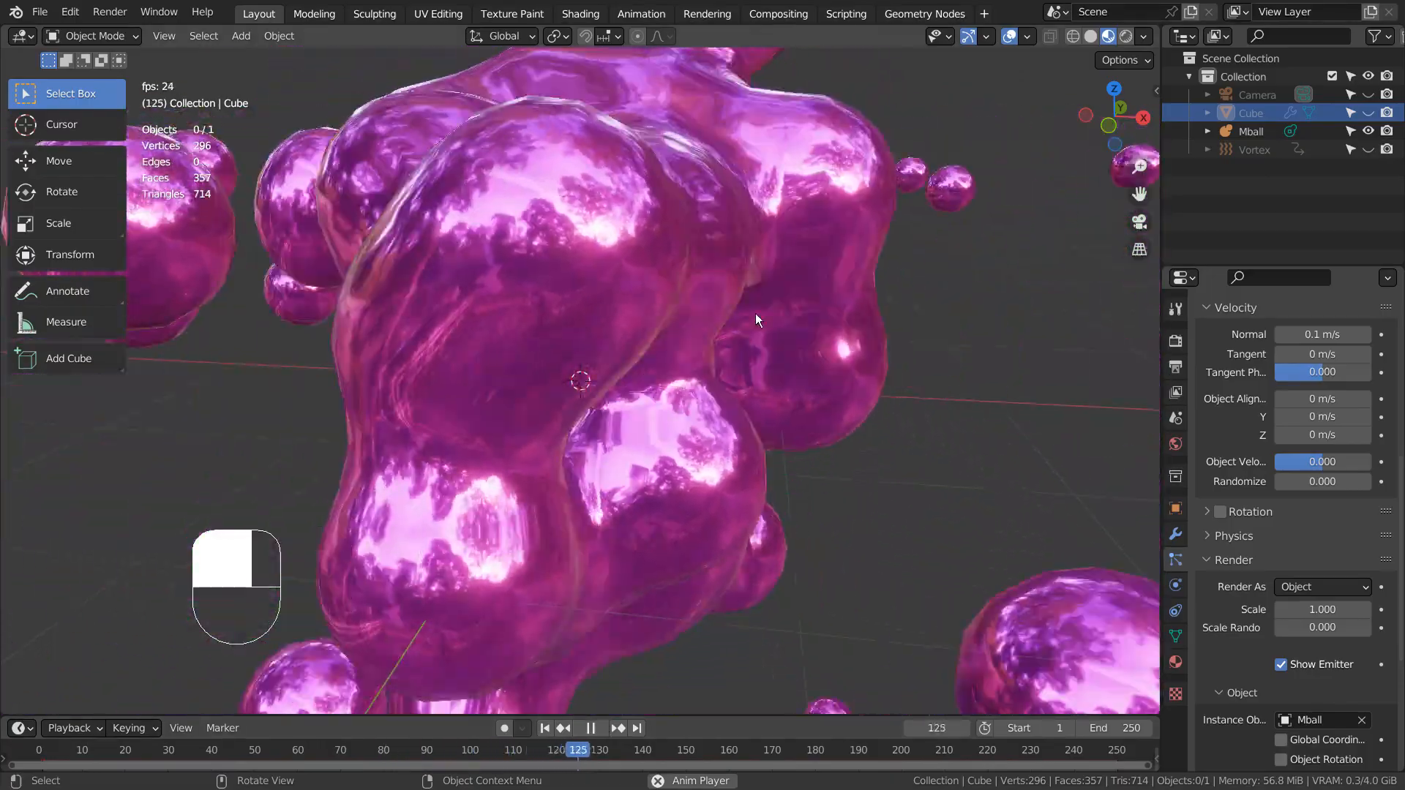
scroll(763, 393, down, 2)
scroll(763, 389, down, 1)
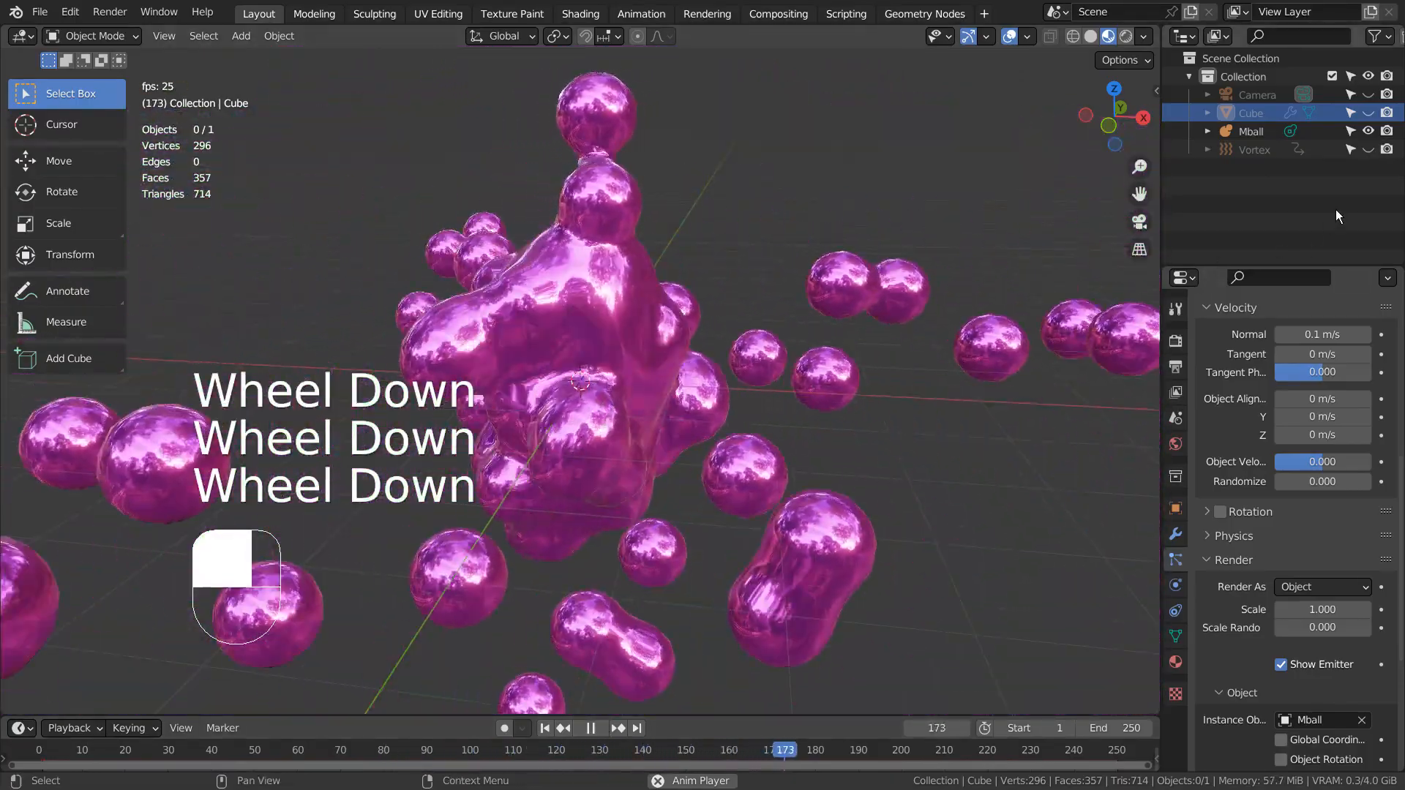
Step: Show the vortex in the viewport and look through the data properties of the vortex, metaball and cube
click(1364, 149)
click(1261, 152)
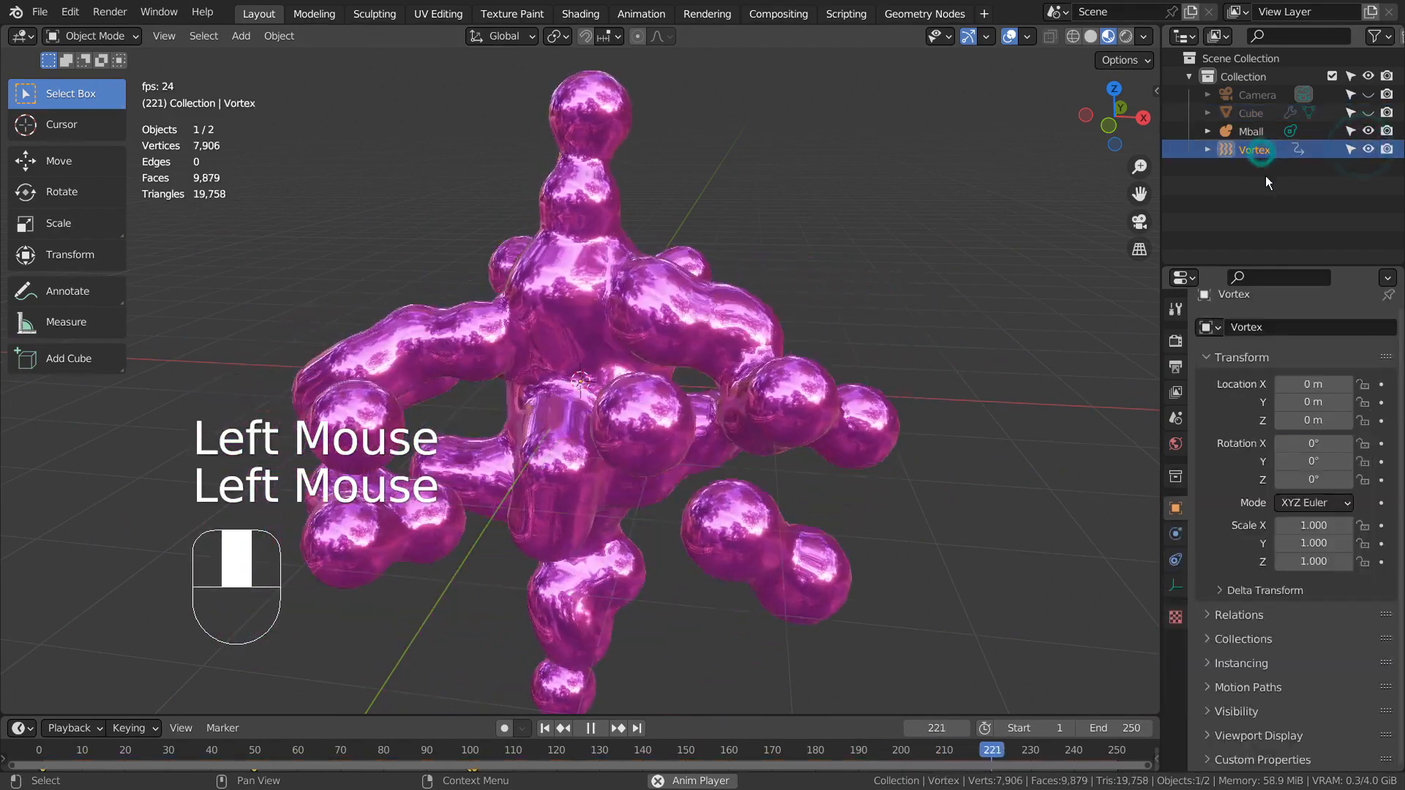
click(1176, 586)
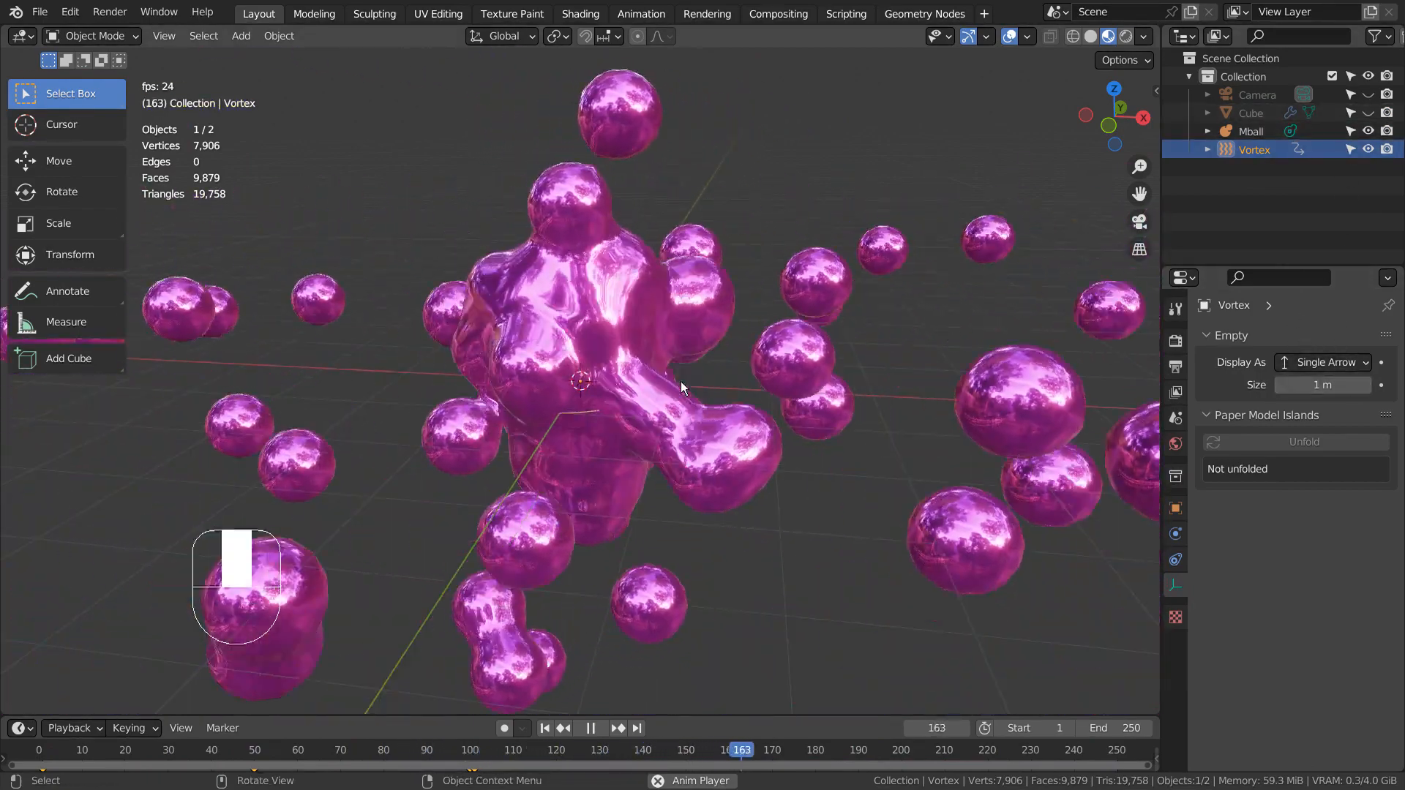
click(627, 403)
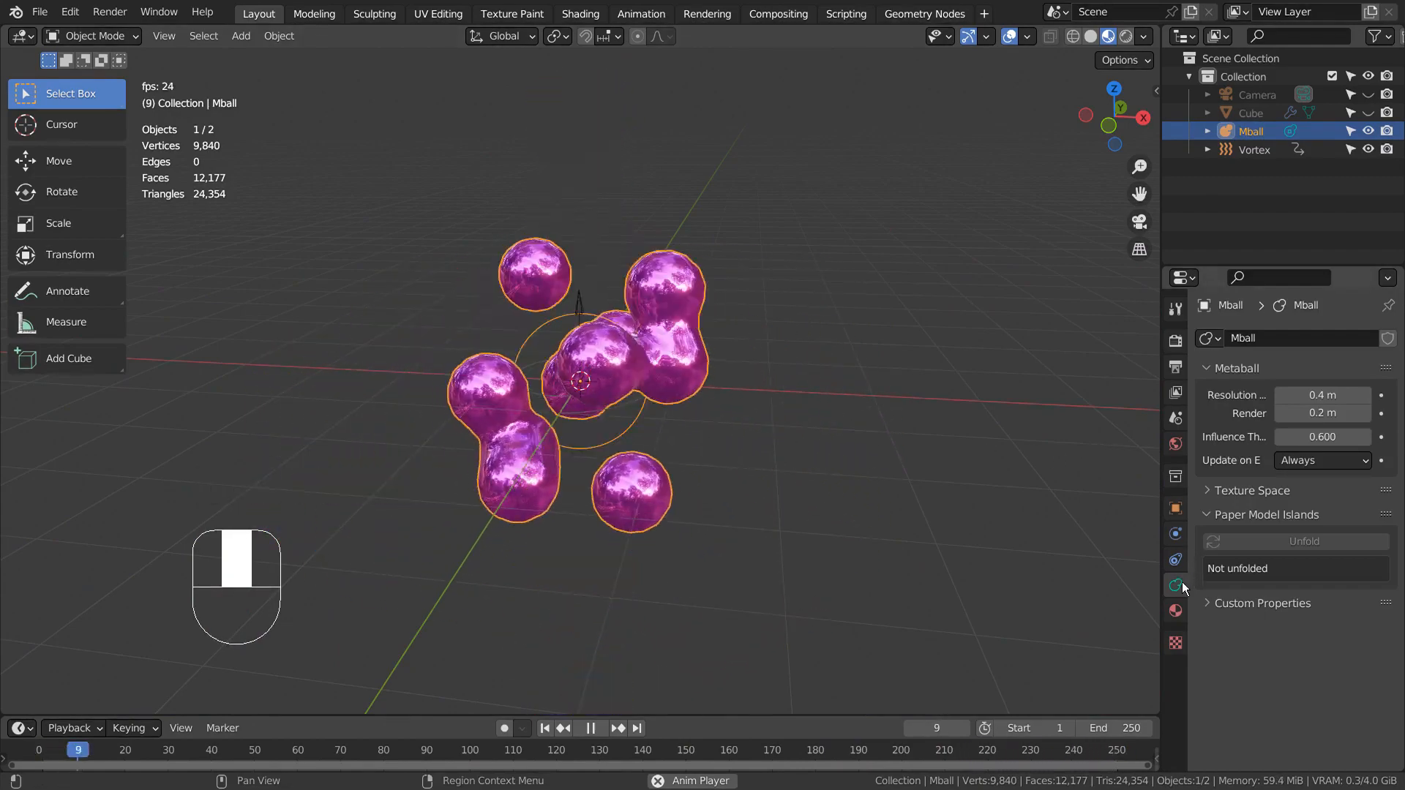
click(1256, 112)
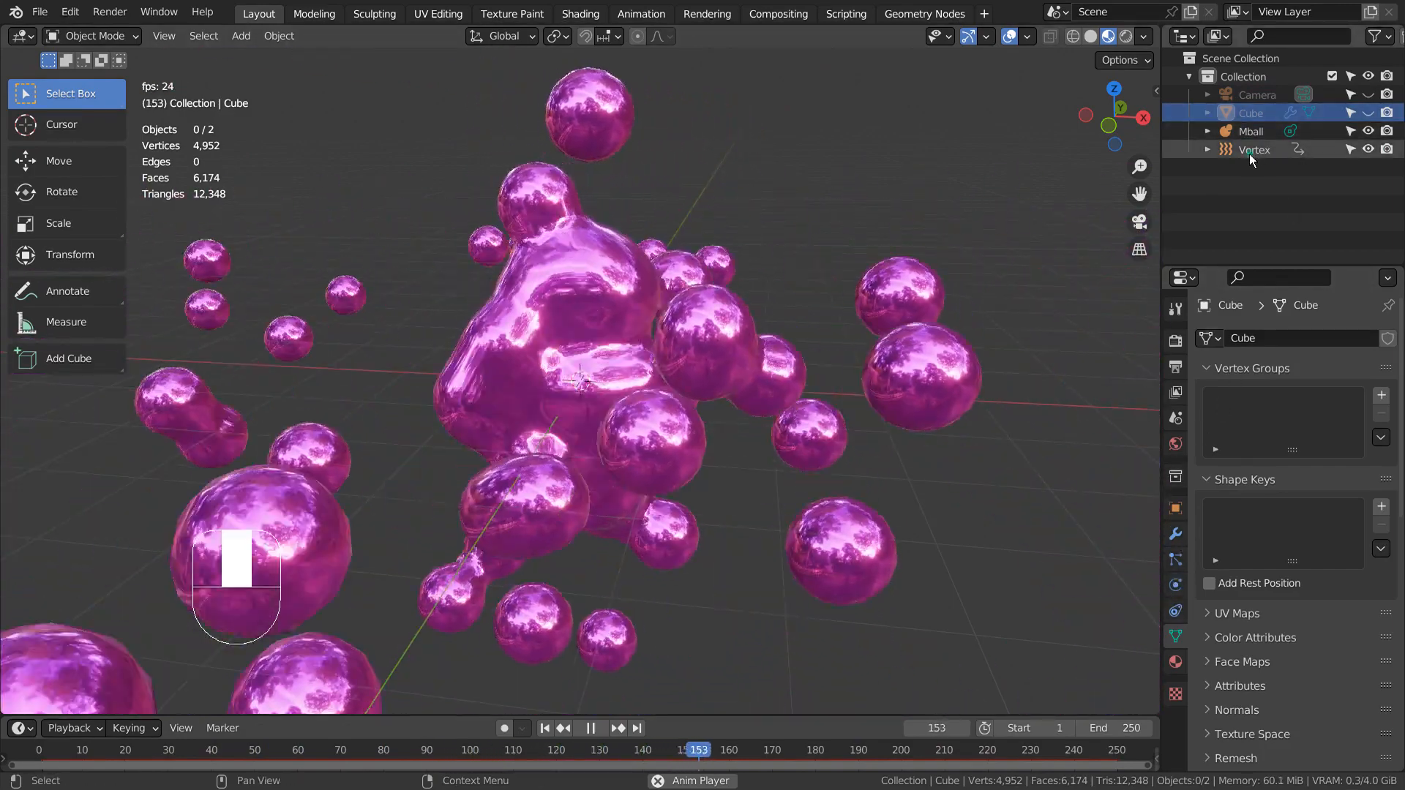
Step: Examine the vortex force field's physics settings and its keyframed Inflow at frames 1, 50, 100 and 101
click(1252, 150)
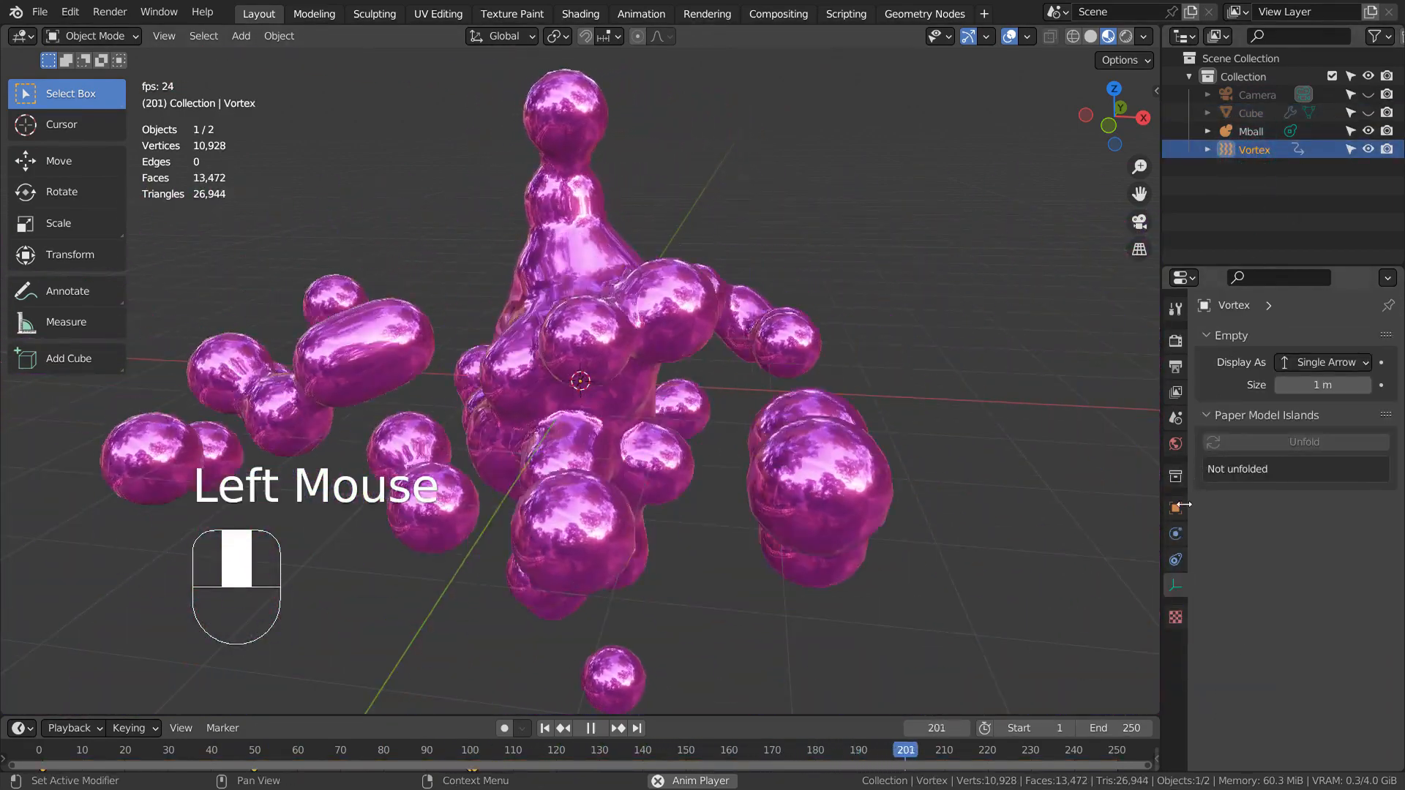
click(1176, 561)
click(1176, 542)
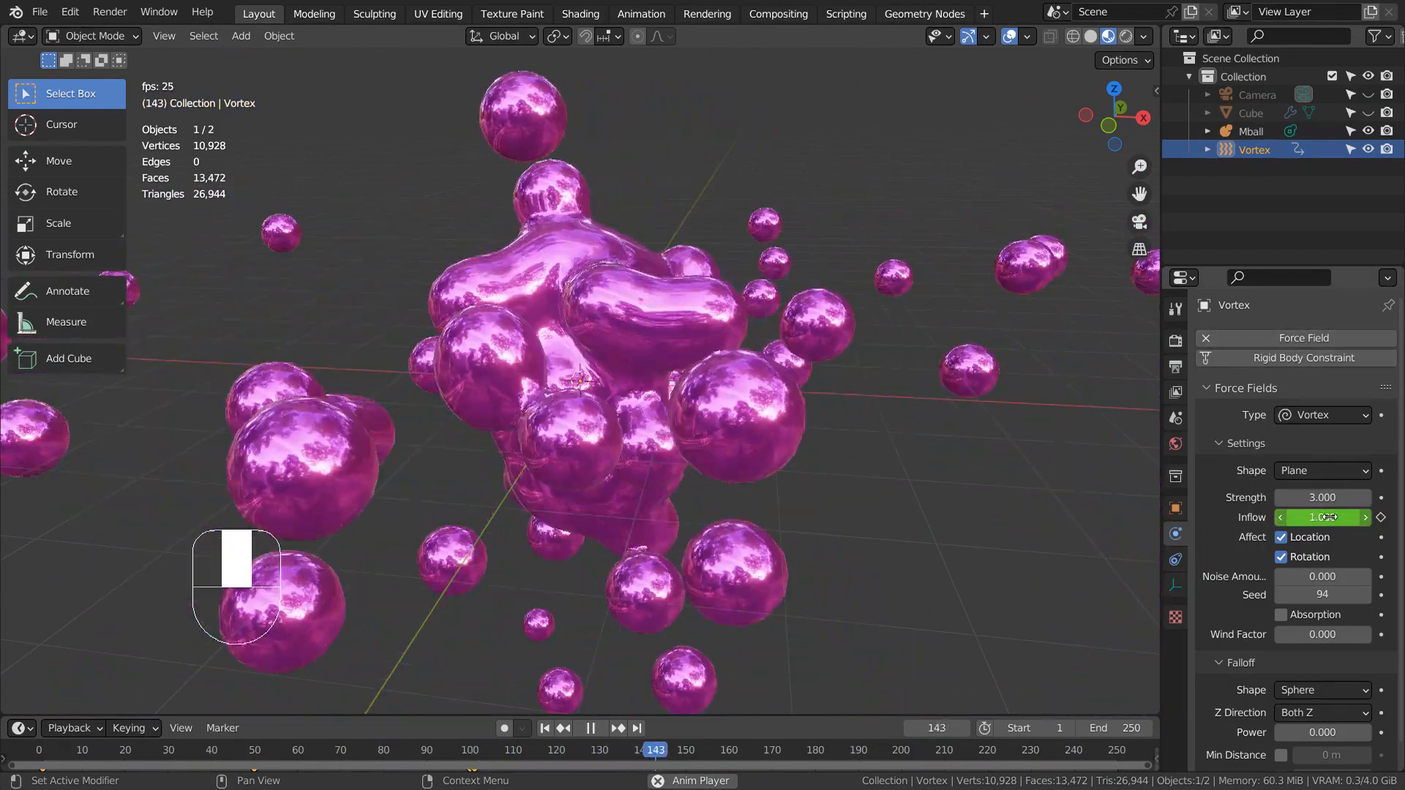
key(space)
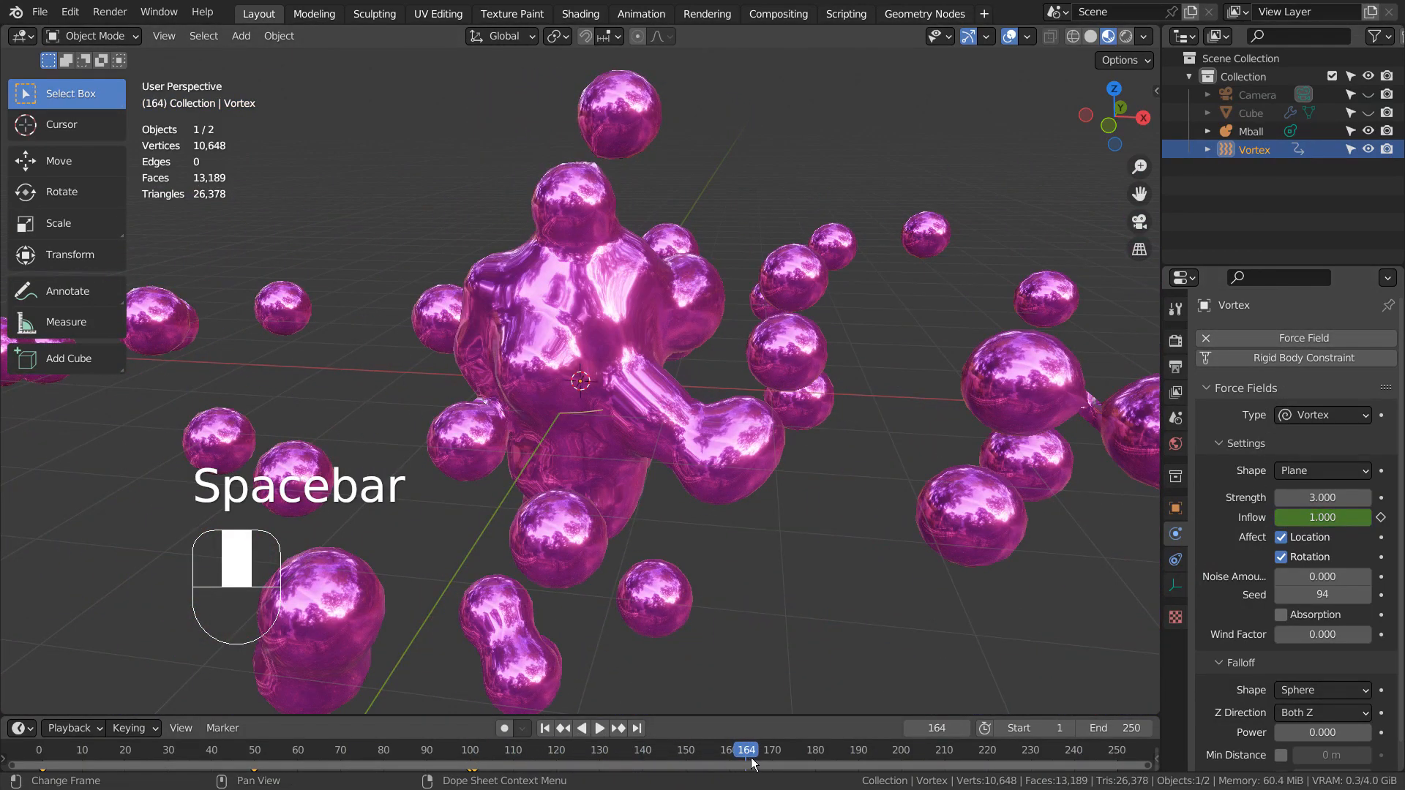
drag(747, 754, 67, 750)
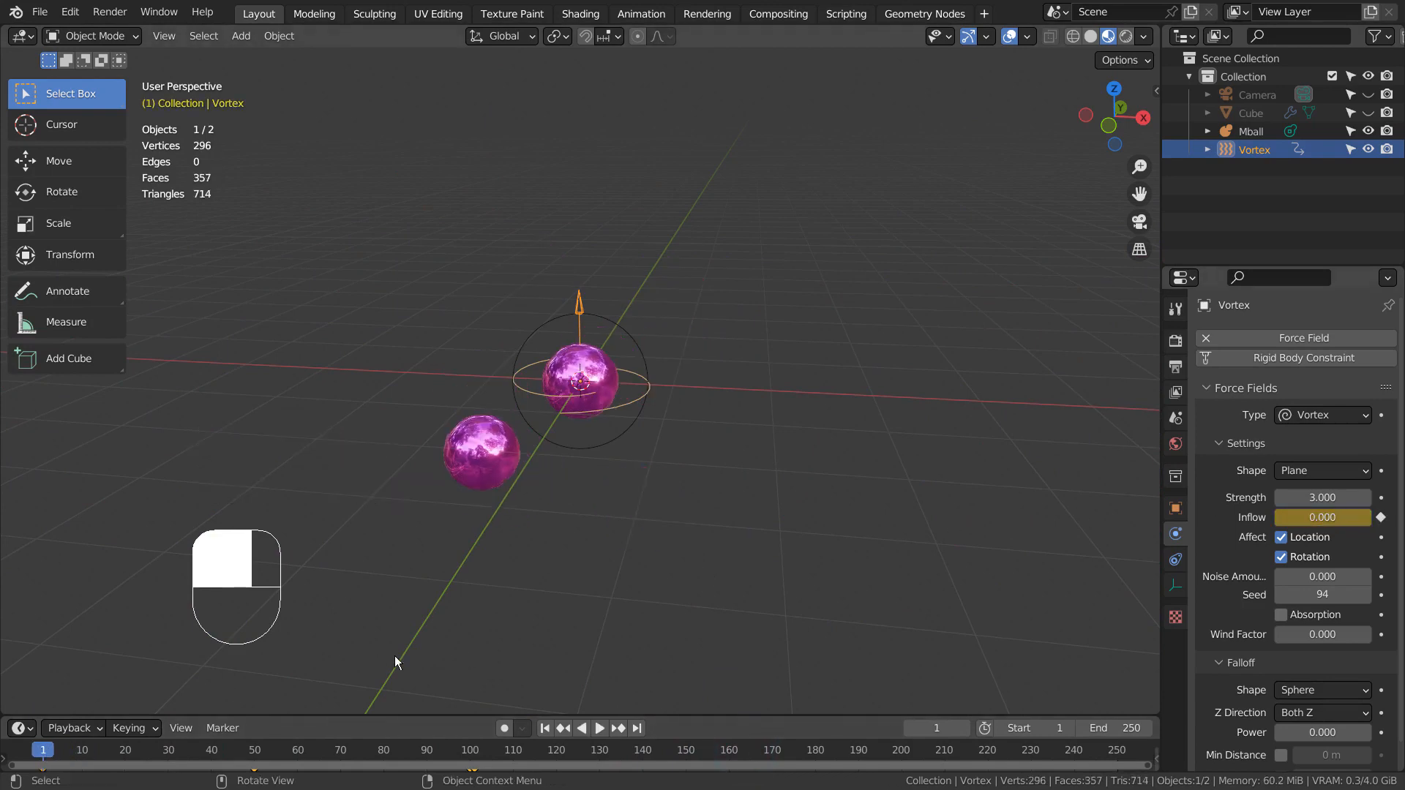
click(254, 752)
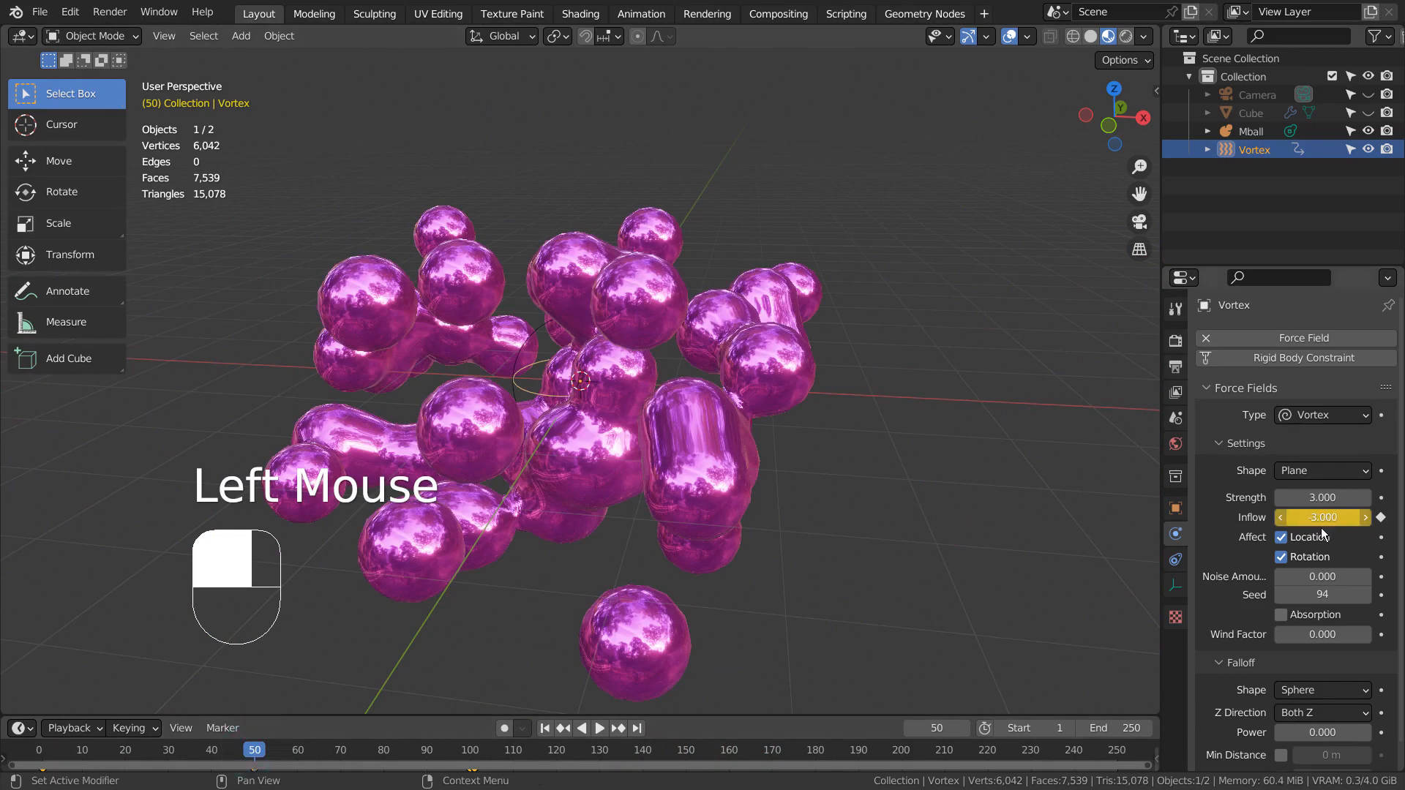
click(469, 750)
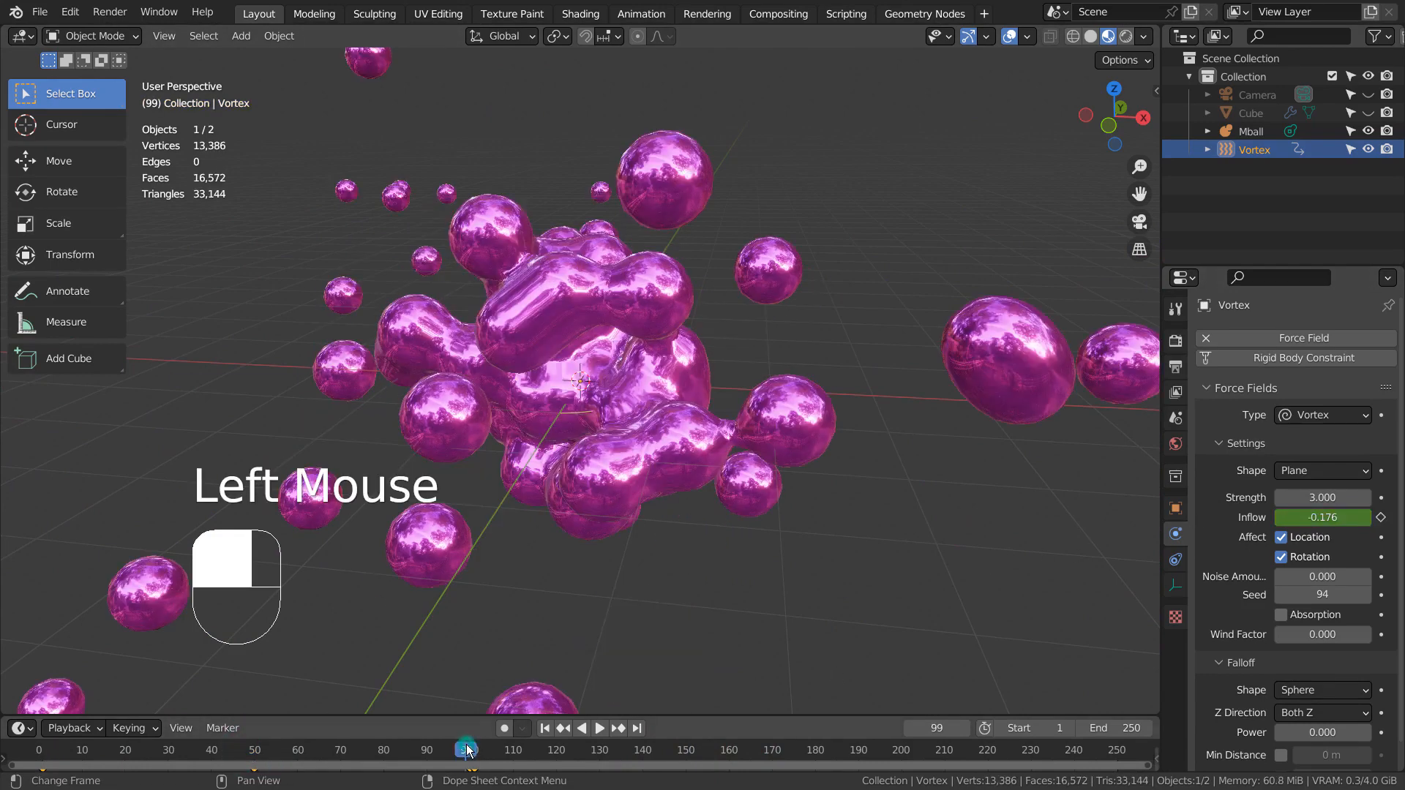
click(470, 750)
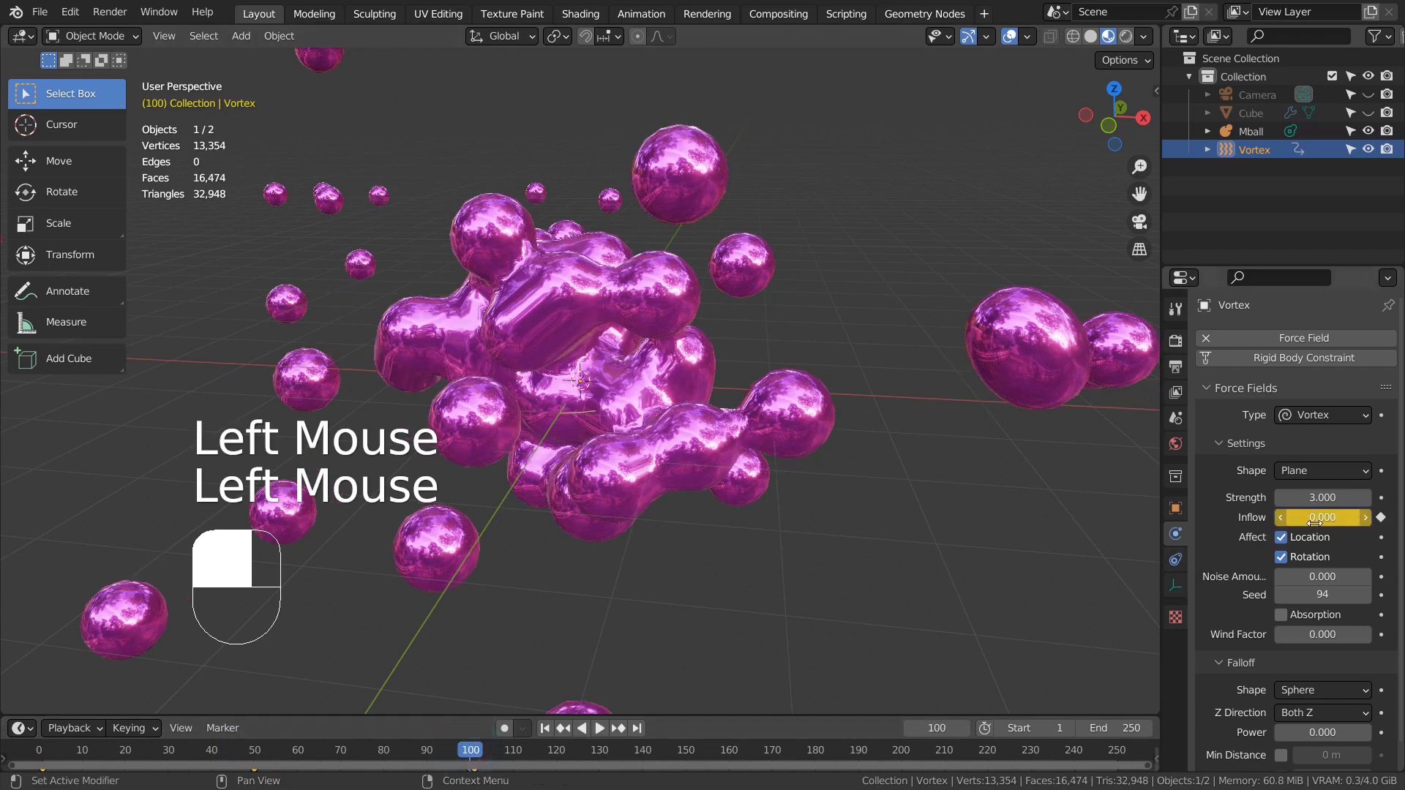
click(474, 750)
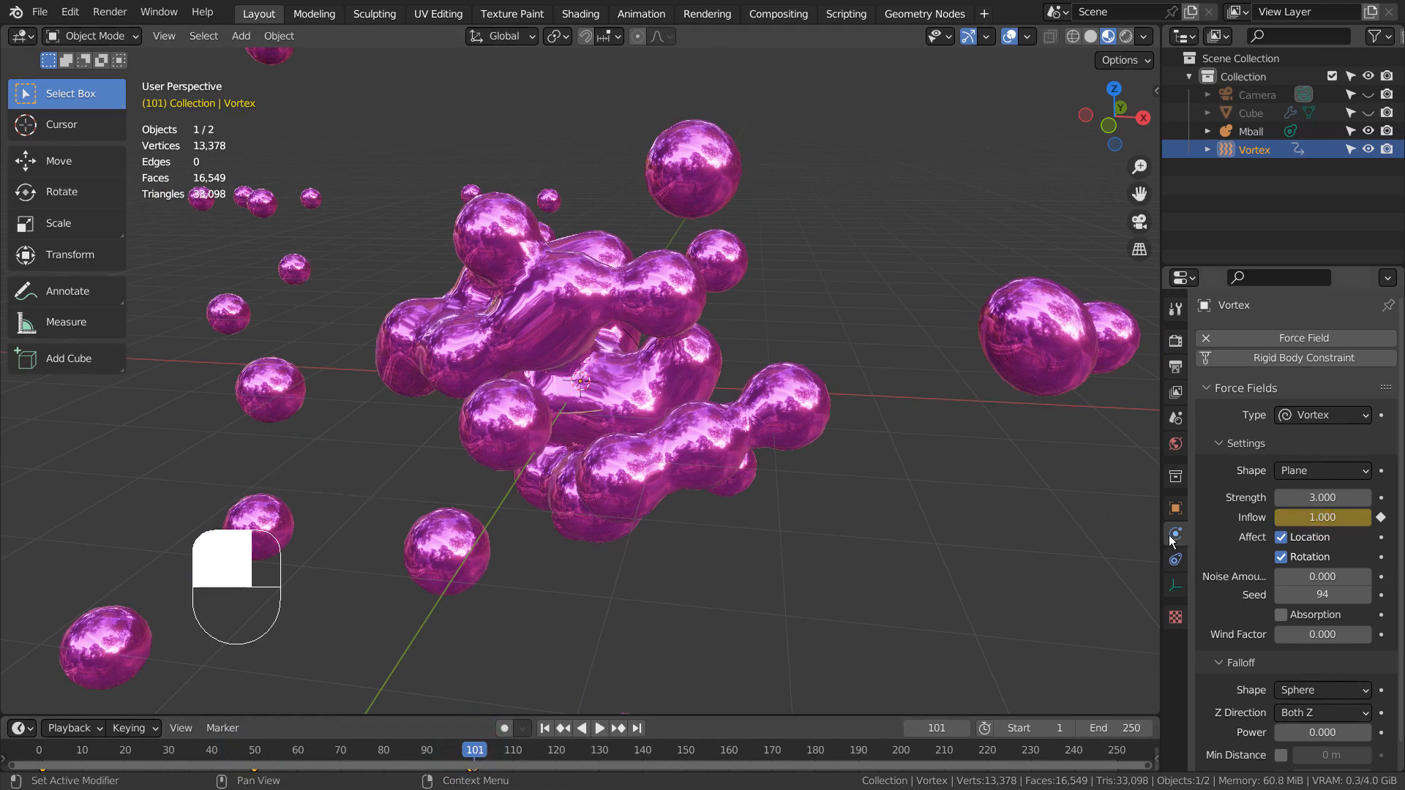
Step: Replay the animation from the start and scrub the timeline to review how the vortex Inflow moves the metaballs
click(545, 728)
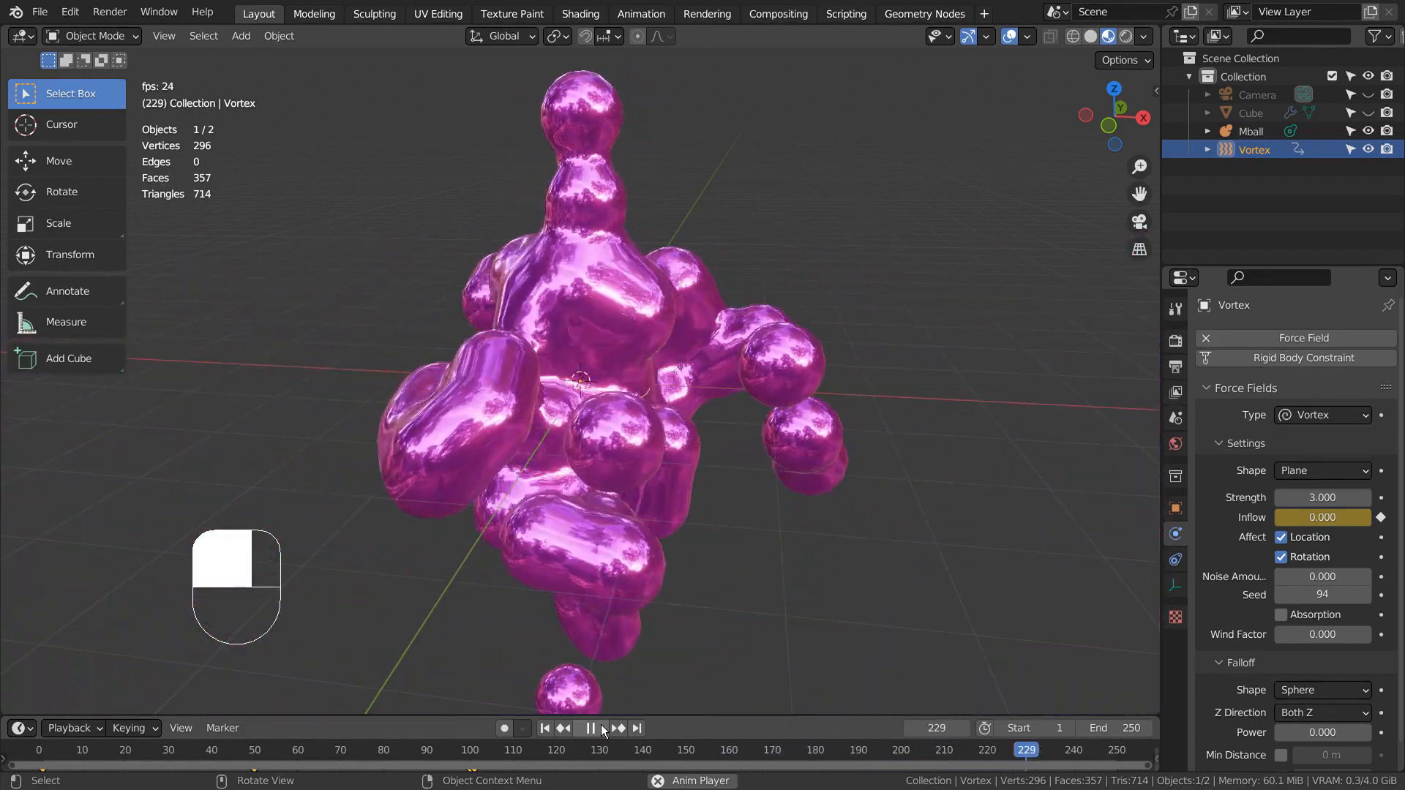
click(600, 727)
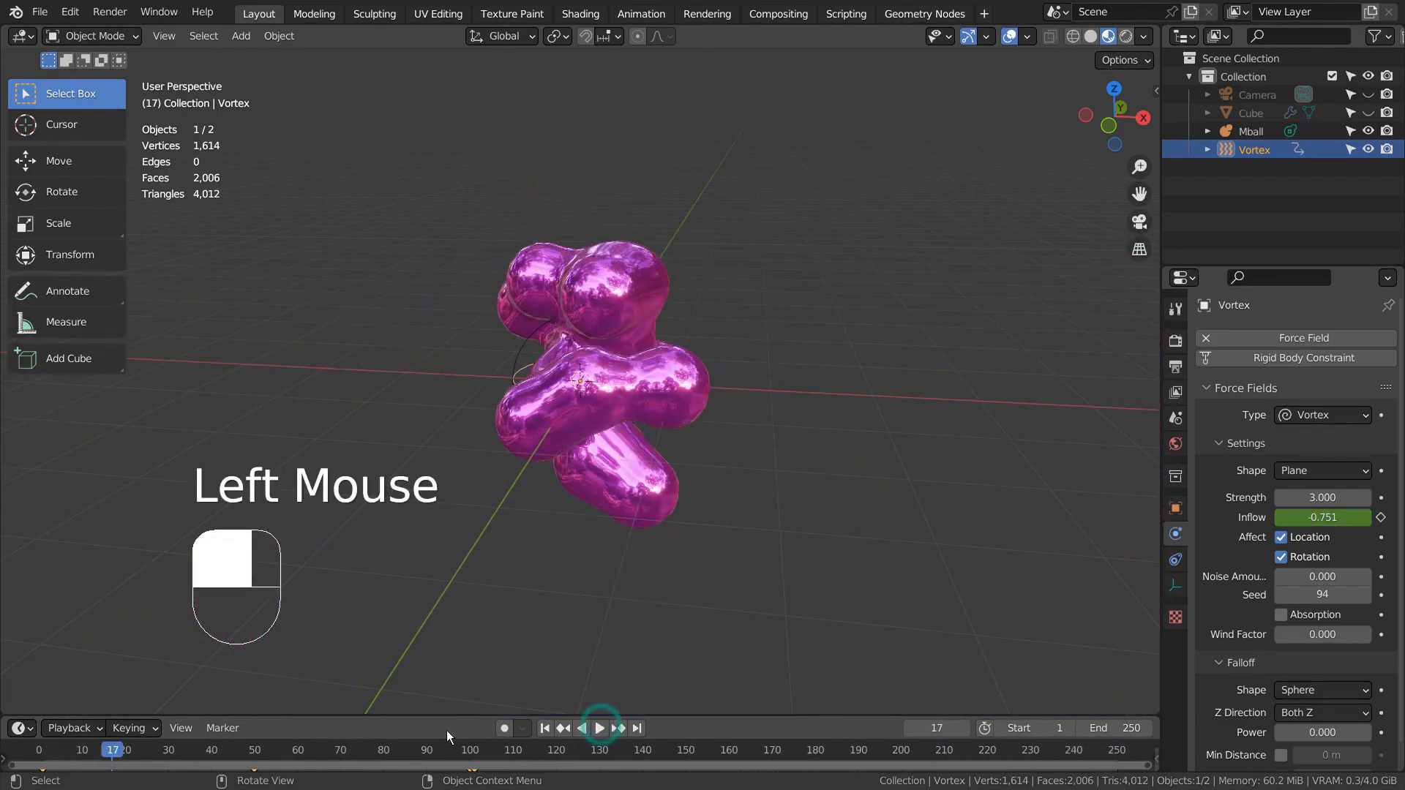
click(315, 748)
drag(311, 754, 457, 750)
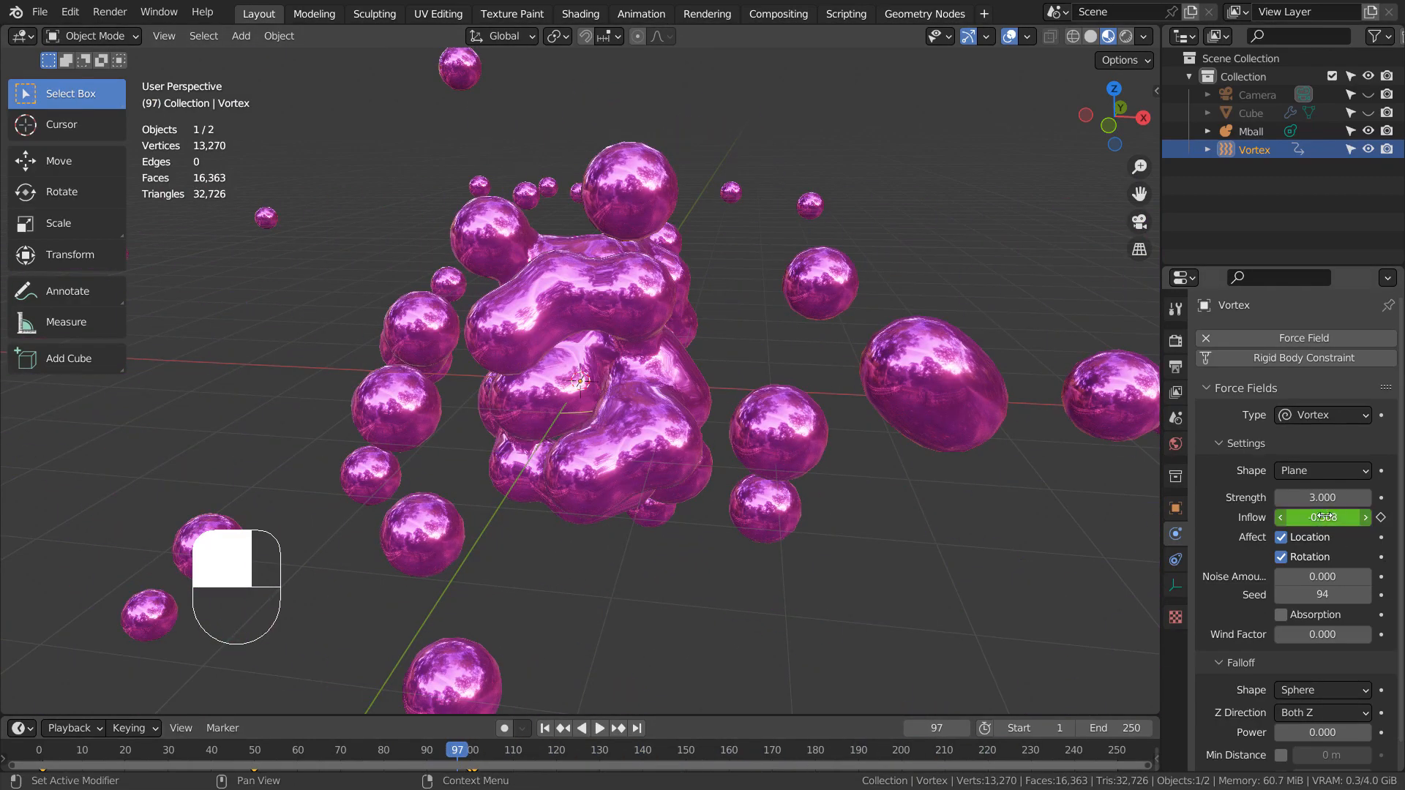
click(54, 747)
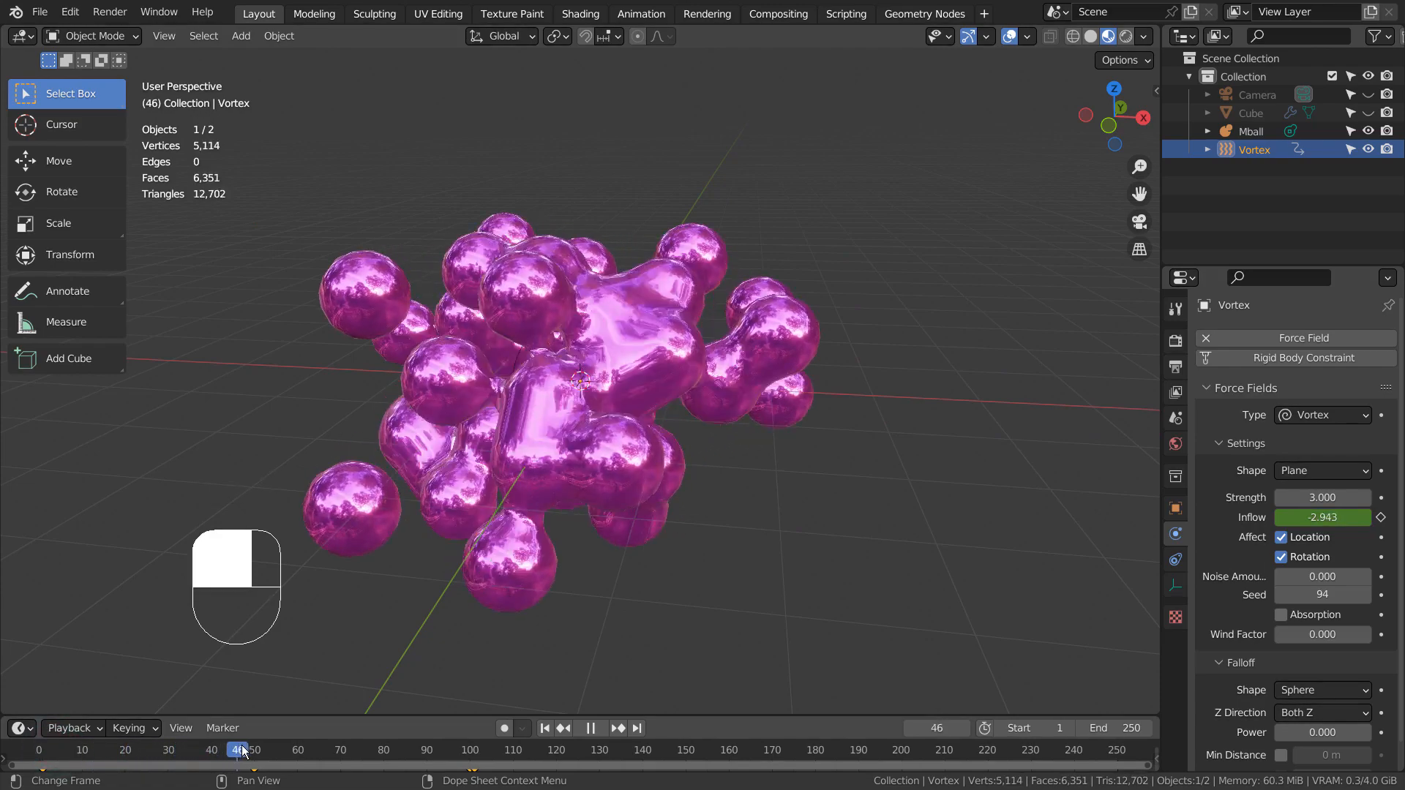
drag(244, 752, 1051, 739)
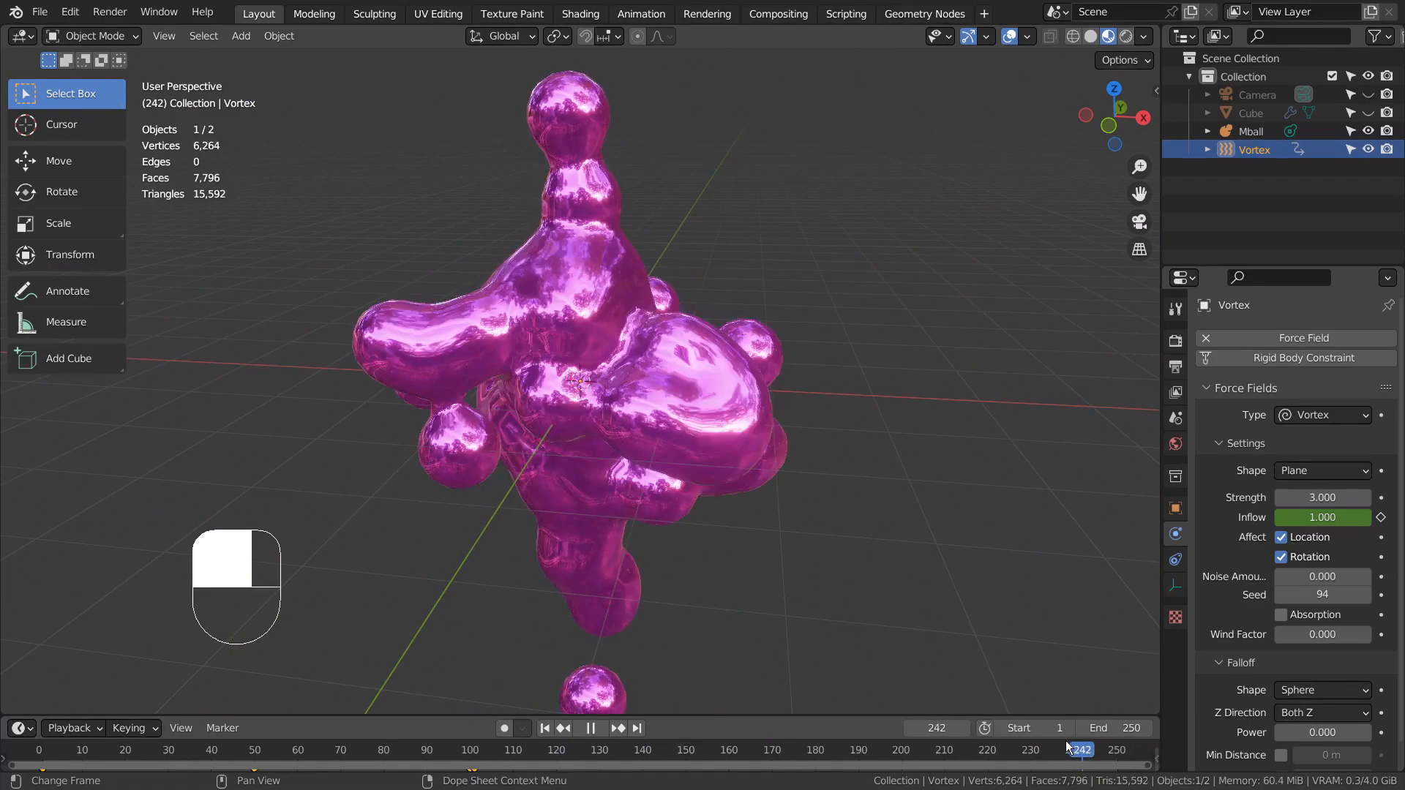
drag(1065, 740, 241, 748)
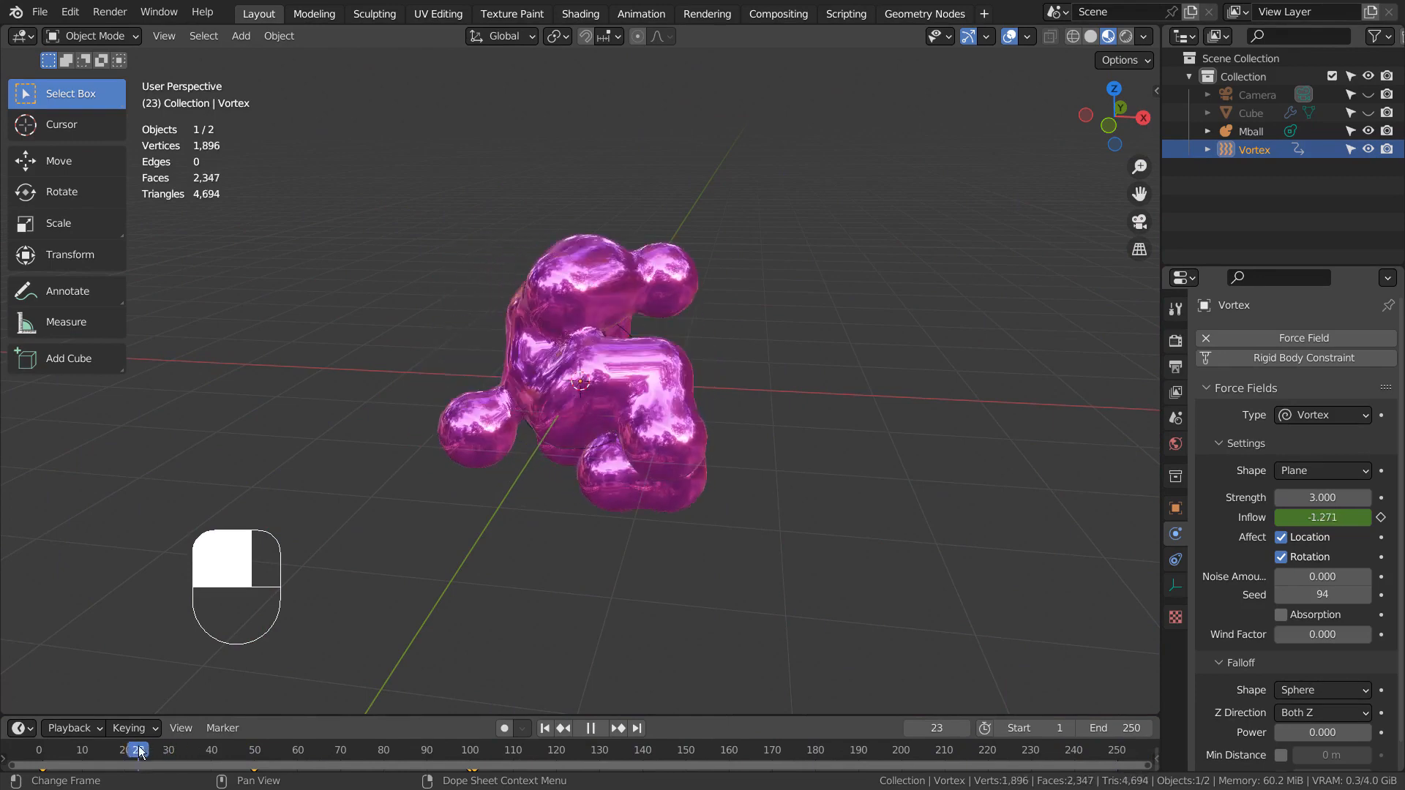